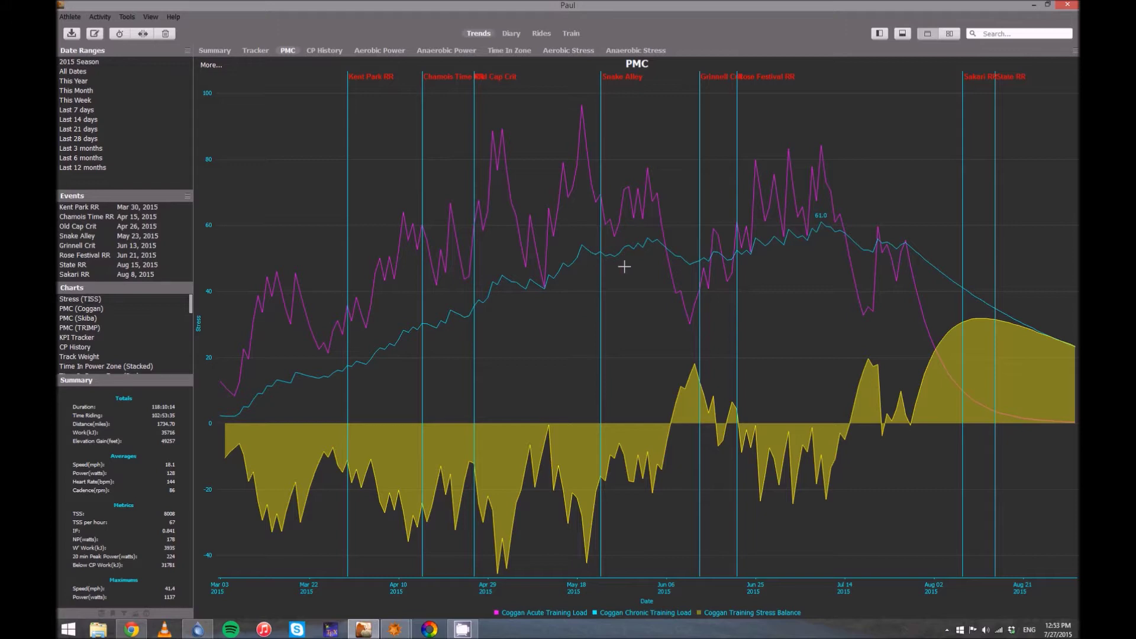
Read the CTL formula in Chrome's 'ATL, CTL & TSB explained' article, then return to the notes document.
{"action": "mouse_move", "coordinate": [655, 240]}
{"action": "mouse_move", "coordinate": [656, 194]}
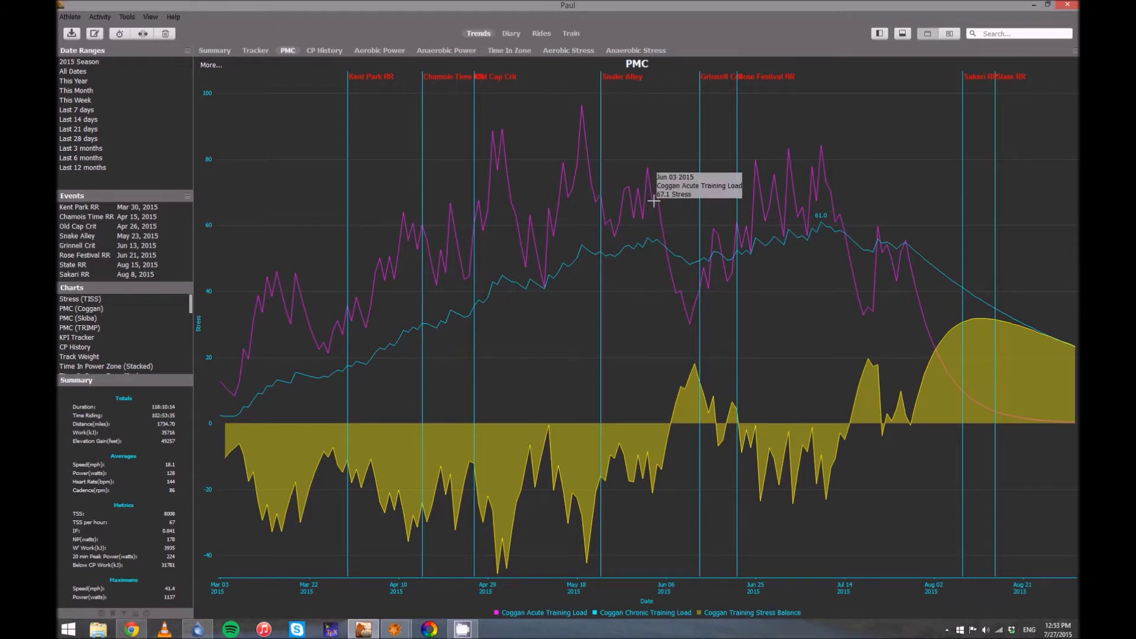
{"action": "mouse_move", "coordinate": [631, 260]}
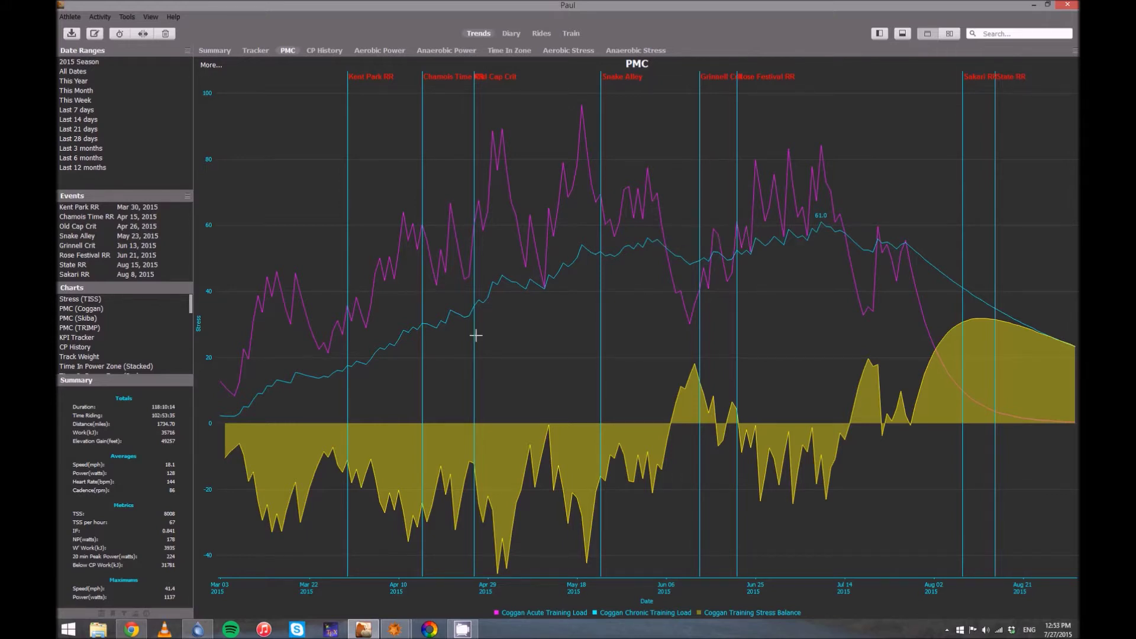
{"action": "key", "text": "alt+Tab"}
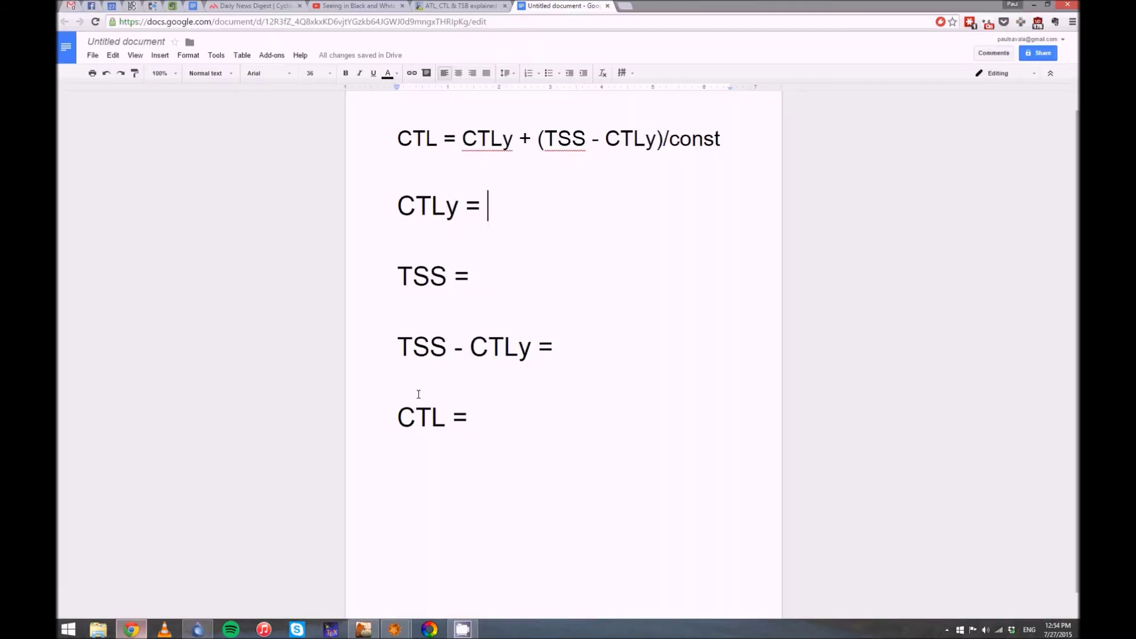
{"action": "left_click", "coordinate": [448, 5]}
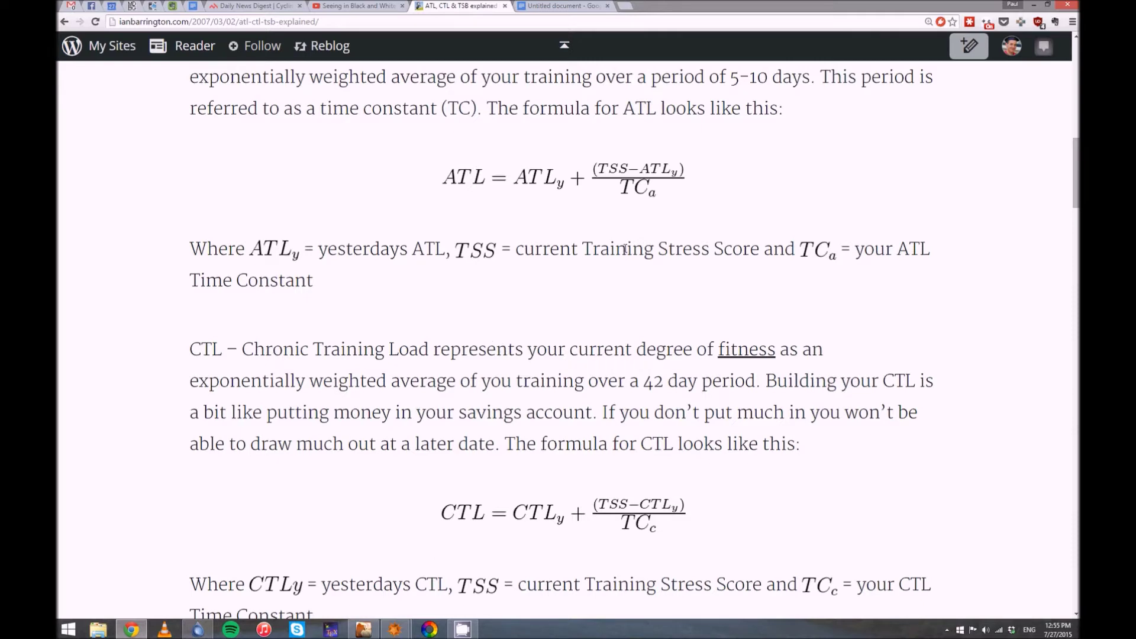
{"action": "left_click", "coordinate": [565, 6]}
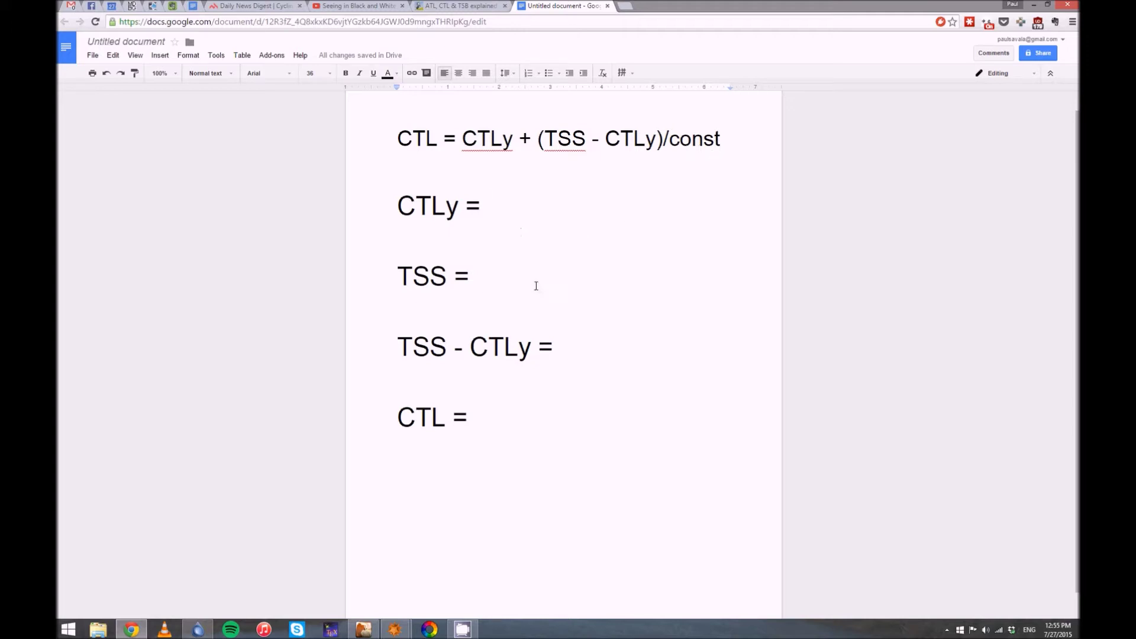
Show the Untitled document worksheet with its empty CTLy, TSS, TSS - CTLy and CTL lines.
{"action": "mouse_move", "coordinate": [370, 632]}
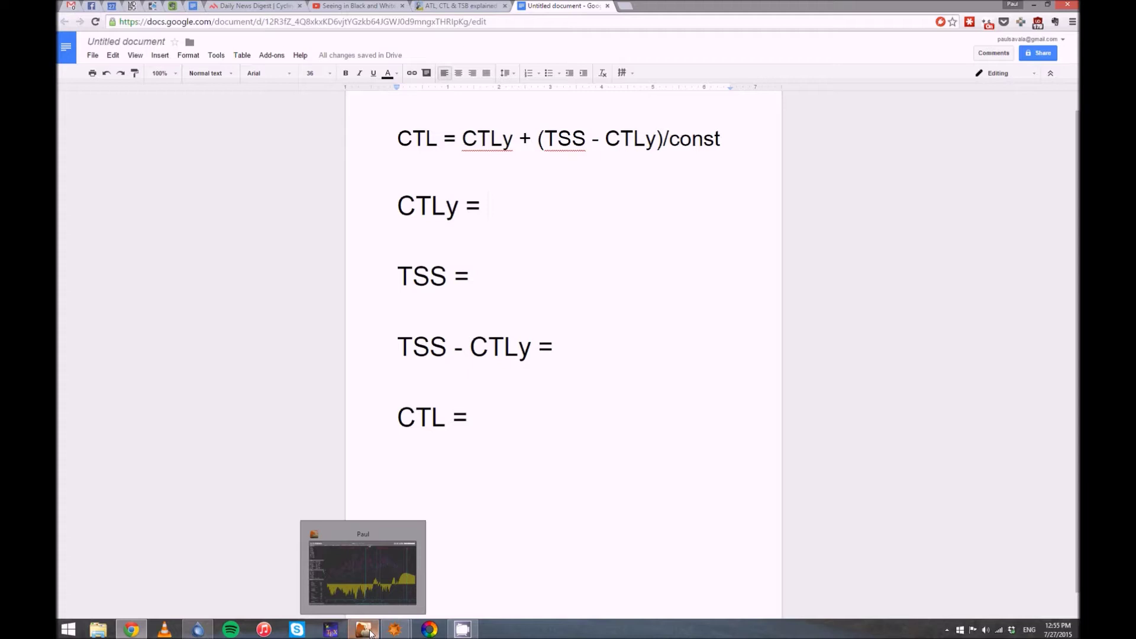
{"action": "left_click", "coordinate": [370, 632]}
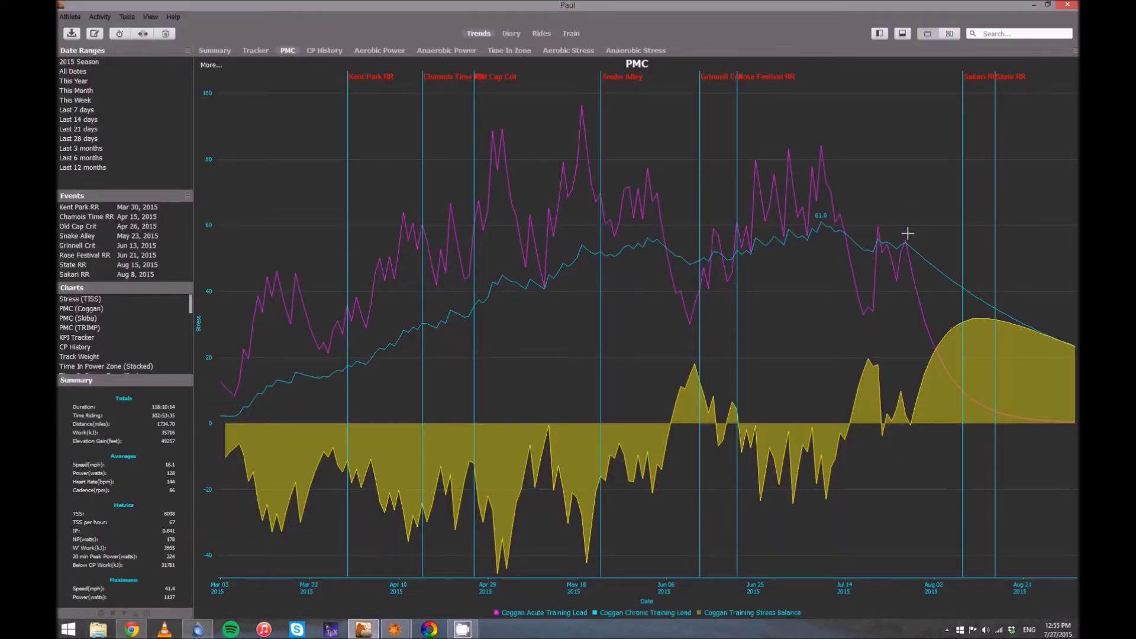
{"action": "mouse_move", "coordinate": [774, 230]}
{"action": "left_click", "coordinate": [370, 633]}
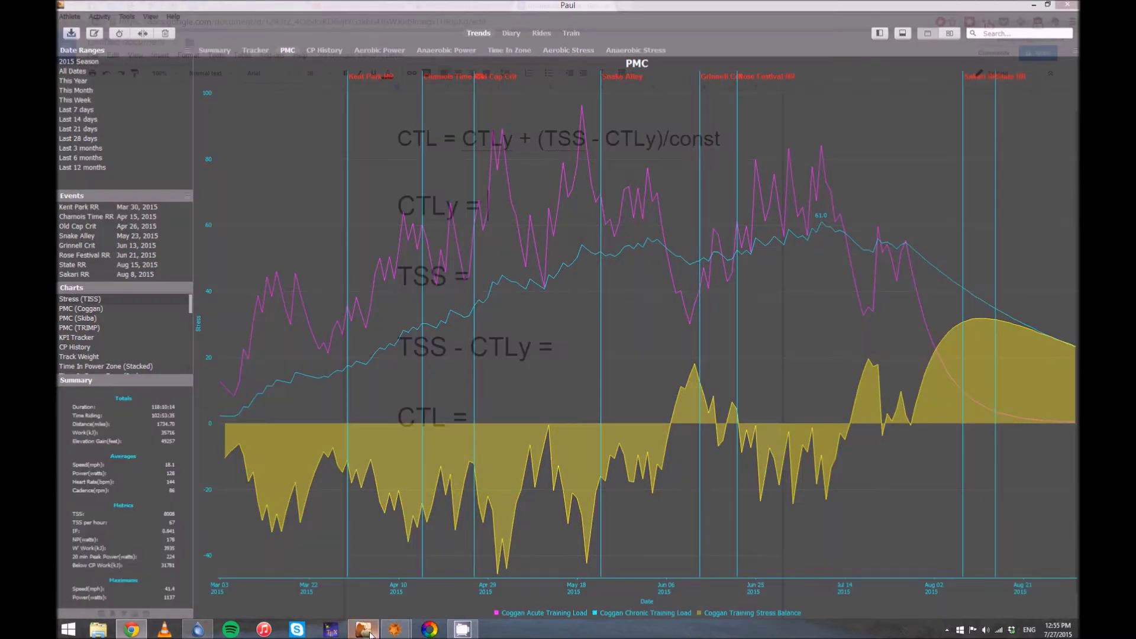
{"action": "left_click_drag", "start_coordinate": [500, 210], "coordinate": [515, 205]}
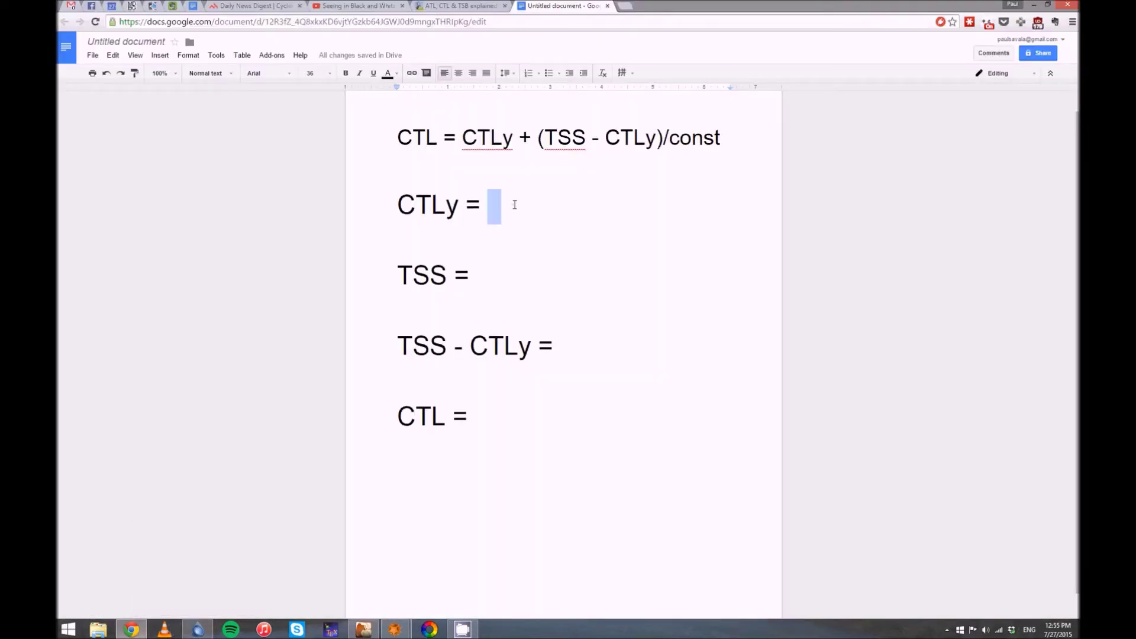
Enter 61 after 'CTLy =' and 100 after 'TSS =' in the worksheet.
{"action": "left_click", "coordinate": [514, 203]}
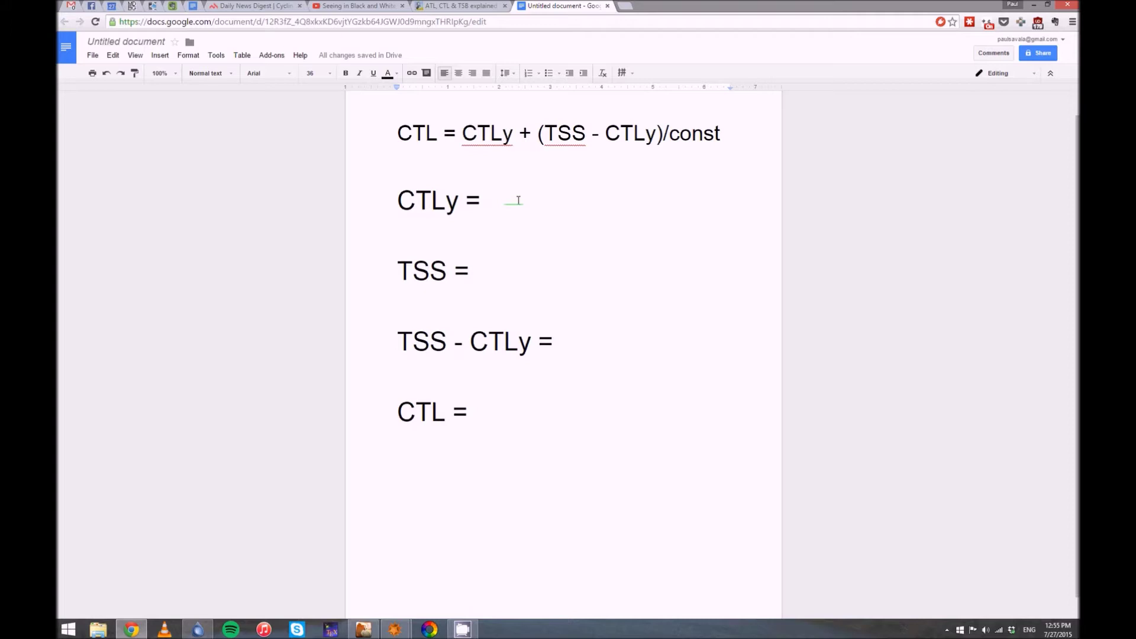
{"action": "type", "text": "61"}
{"action": "left_click", "coordinate": [523, 264]}
{"action": "left_click_drag", "start_coordinate": [523, 264], "coordinate": [538, 259]}
{"action": "left_click", "coordinate": [596, 254]}
{"action": "type", "text": "1"}
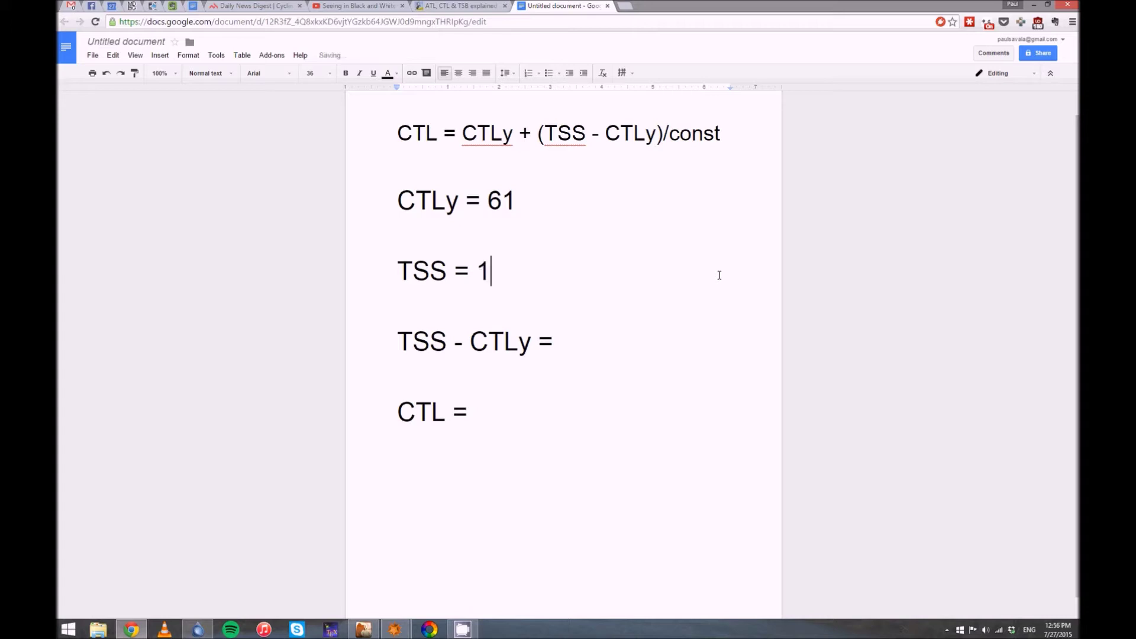
{"action": "type", "text": "00"}
In GoldenCheetah's Rides view, review the Jul 27 Intervals, Jul 26 Sweet spot and Jul 21 Group rides.
{"action": "left_click", "coordinate": [362, 628]}
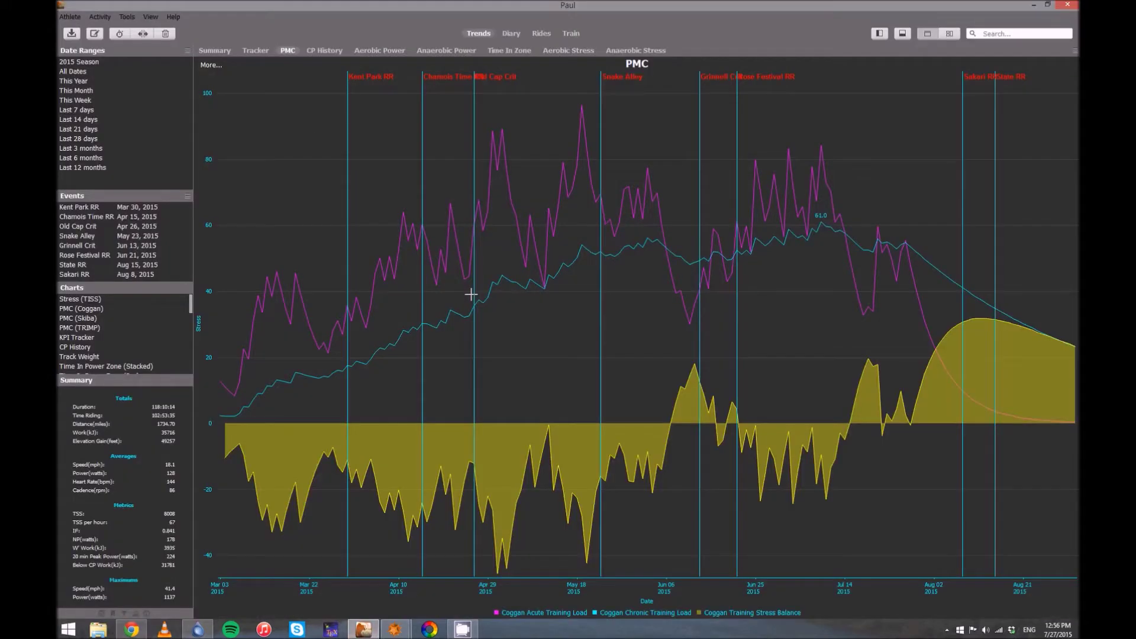
{"action": "left_click", "coordinate": [549, 35]}
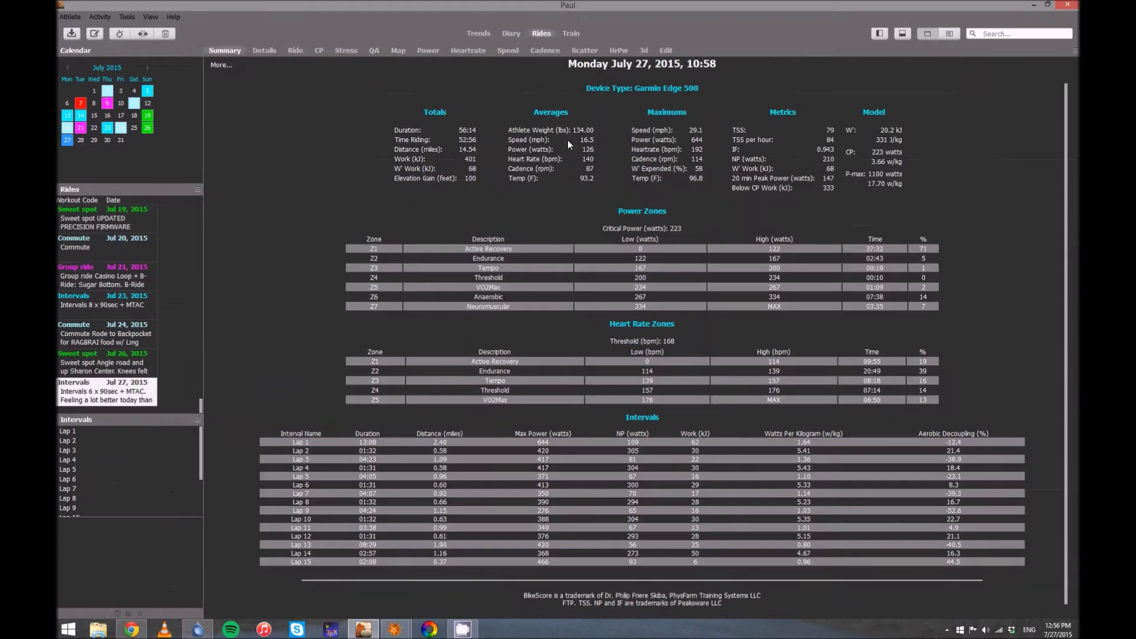
{"action": "left_click", "coordinate": [116, 402]}
{"action": "left_click_drag", "start_coordinate": [202, 372], "coordinate": [199, 372]}
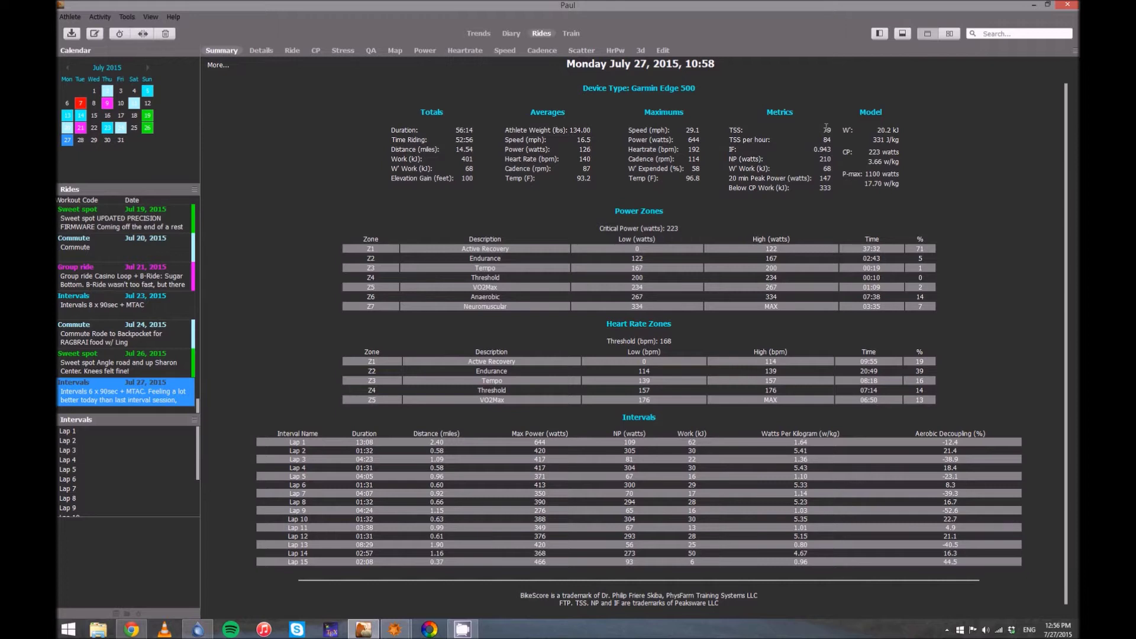
{"action": "left_click", "coordinate": [179, 364]}
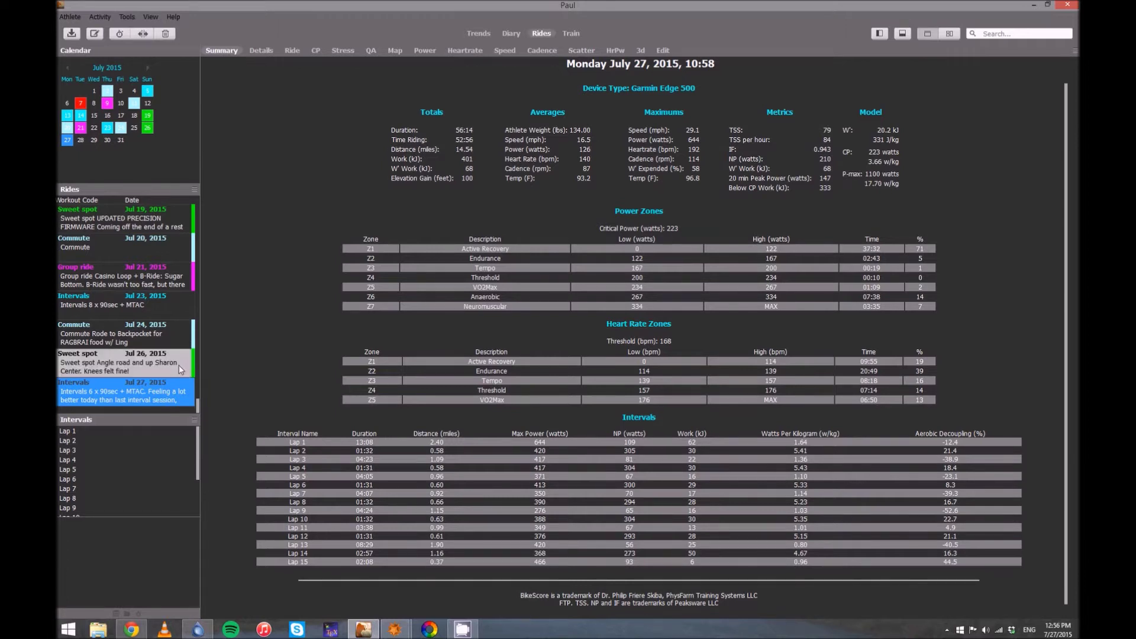
{"action": "left_click", "coordinate": [148, 277]}
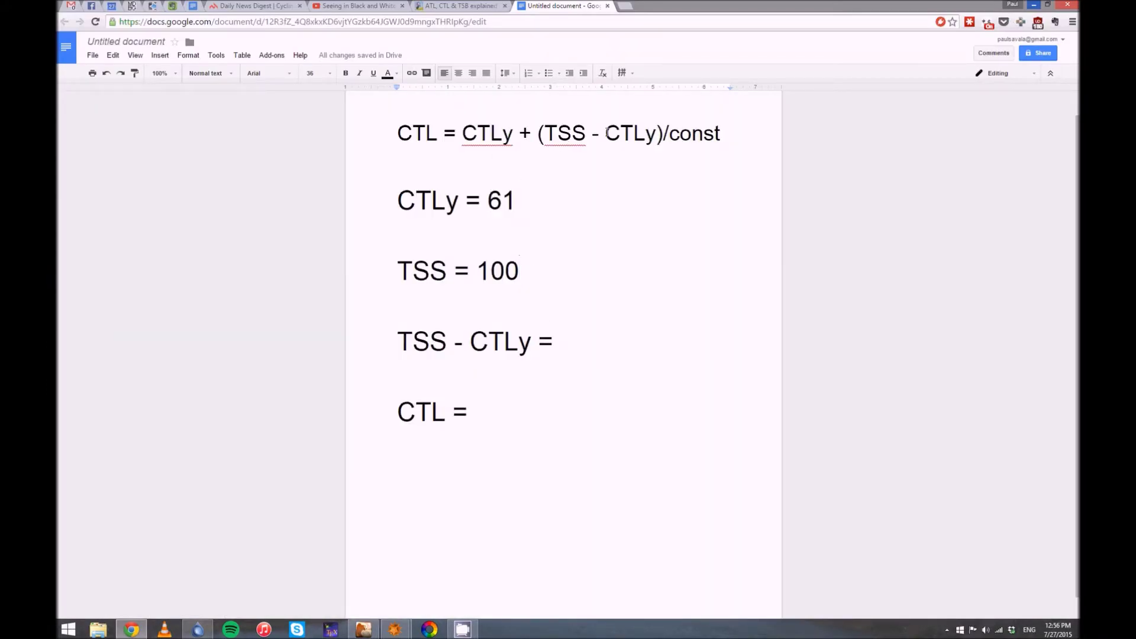
Work the example as TSS - CTLy = 100 - 61 = 39 and CTL = 61 + 39/const = 64.
{"action": "left_click", "coordinate": [578, 335]}
{"action": "type", "text": "100 - 61"}
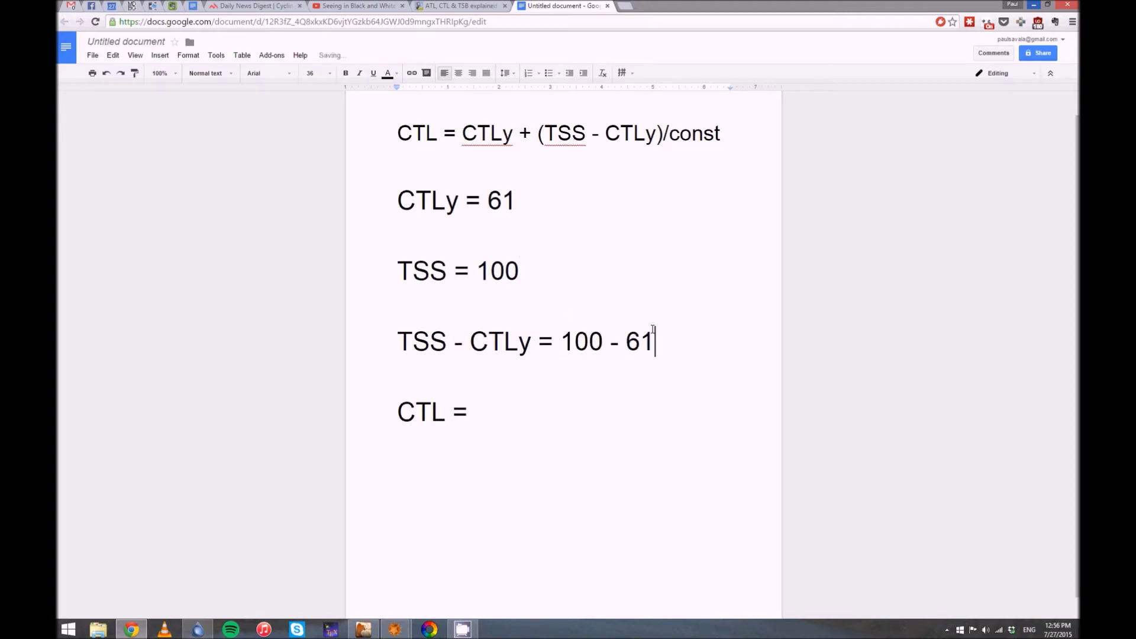
{"action": "type", "text": " = 39"}
{"action": "key", "text": "Down"}
{"action": "key", "text": "Down"}
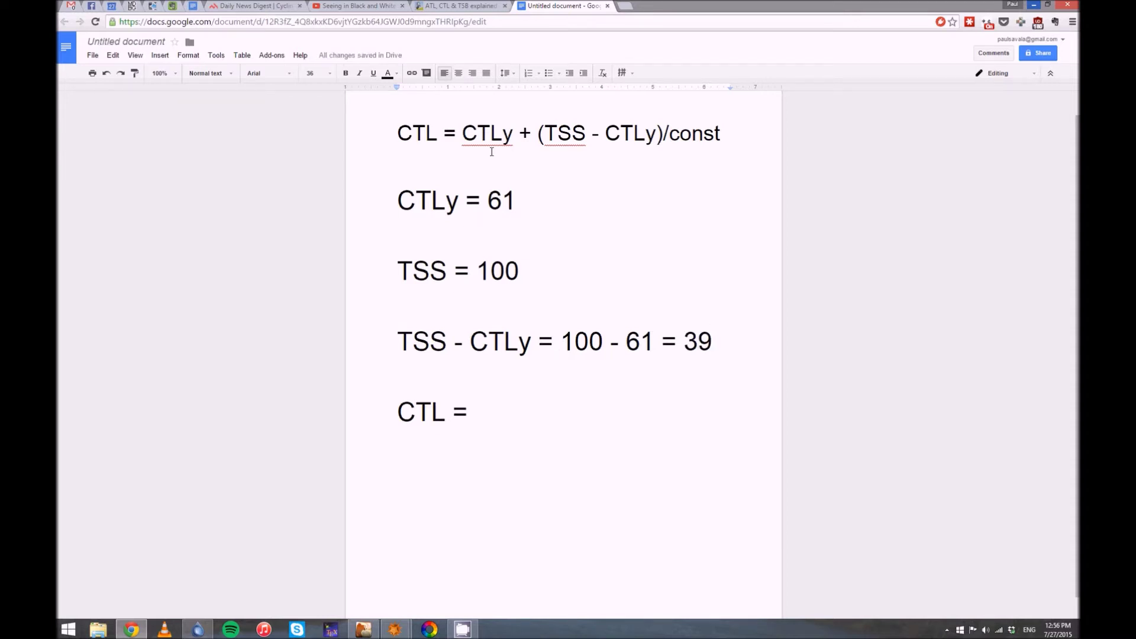
{"action": "type", "text": "61"}
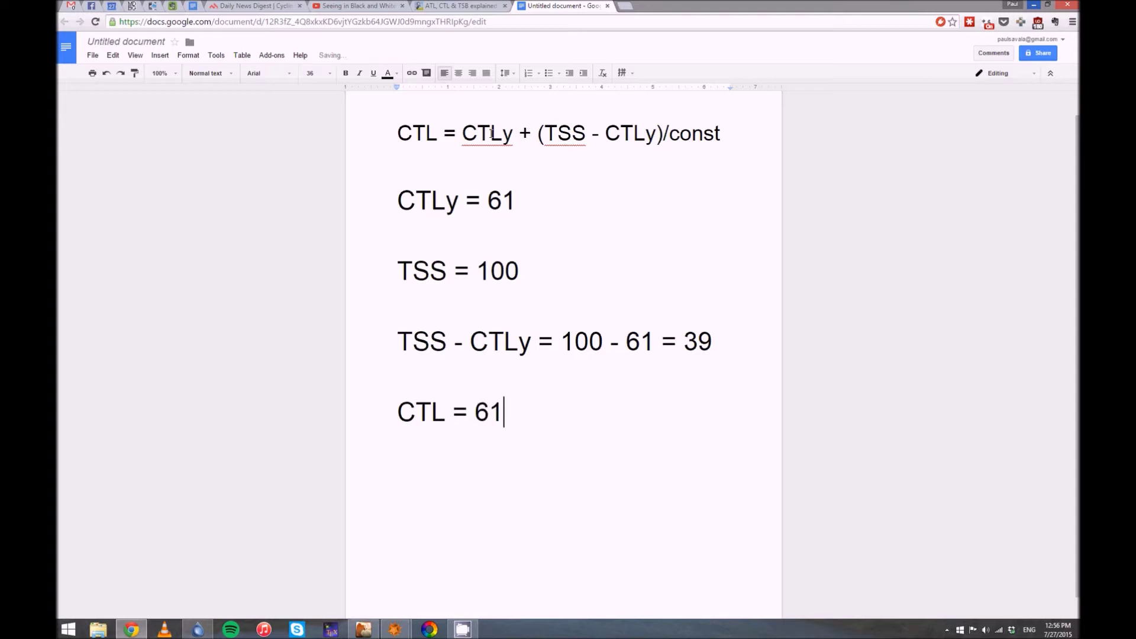
{"action": "type", "text": " + 39/const"}
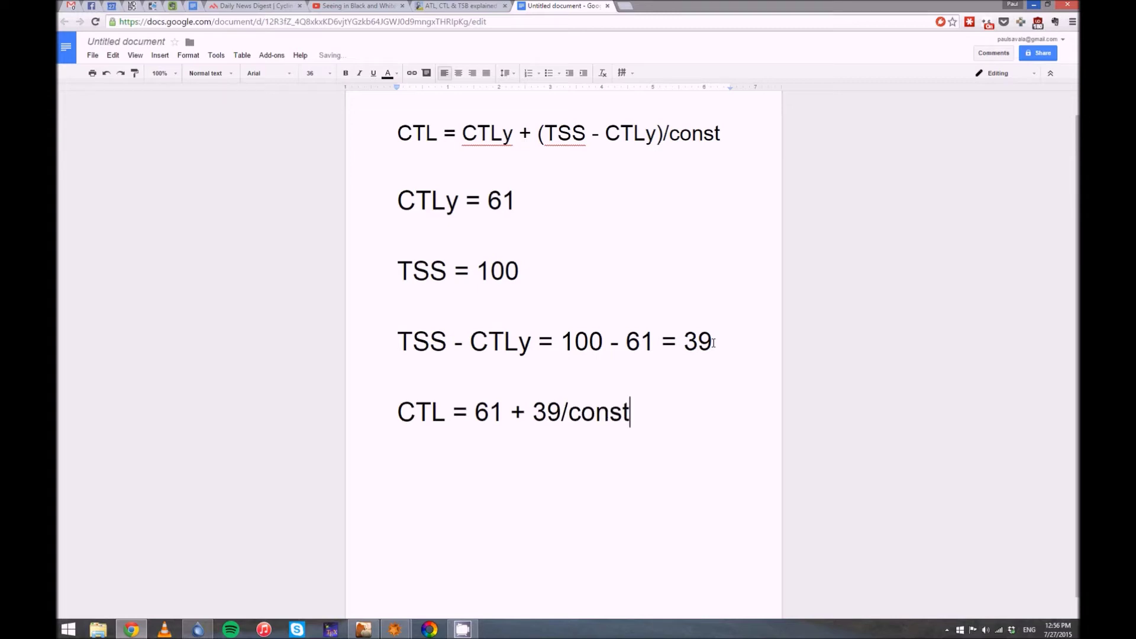
{"action": "type", "text": " ="}
{"action": "type", "text": "64"}
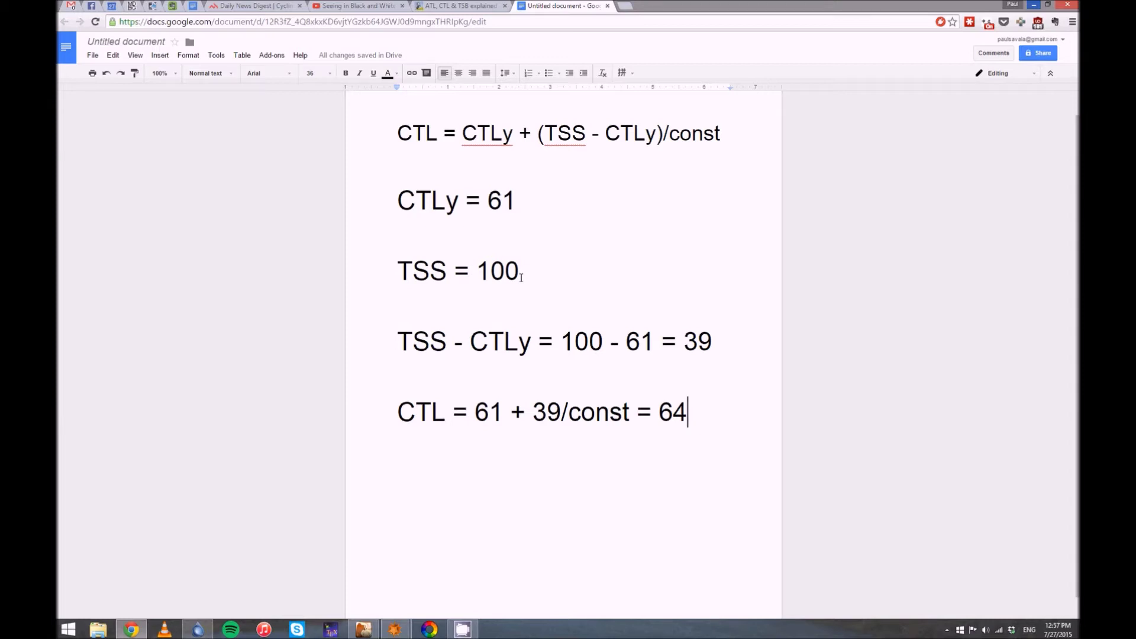
Change TSS to 0 and the difference line's result to -61.
{"action": "left_click_drag", "start_coordinate": [505, 272], "coordinate": [484, 277]}
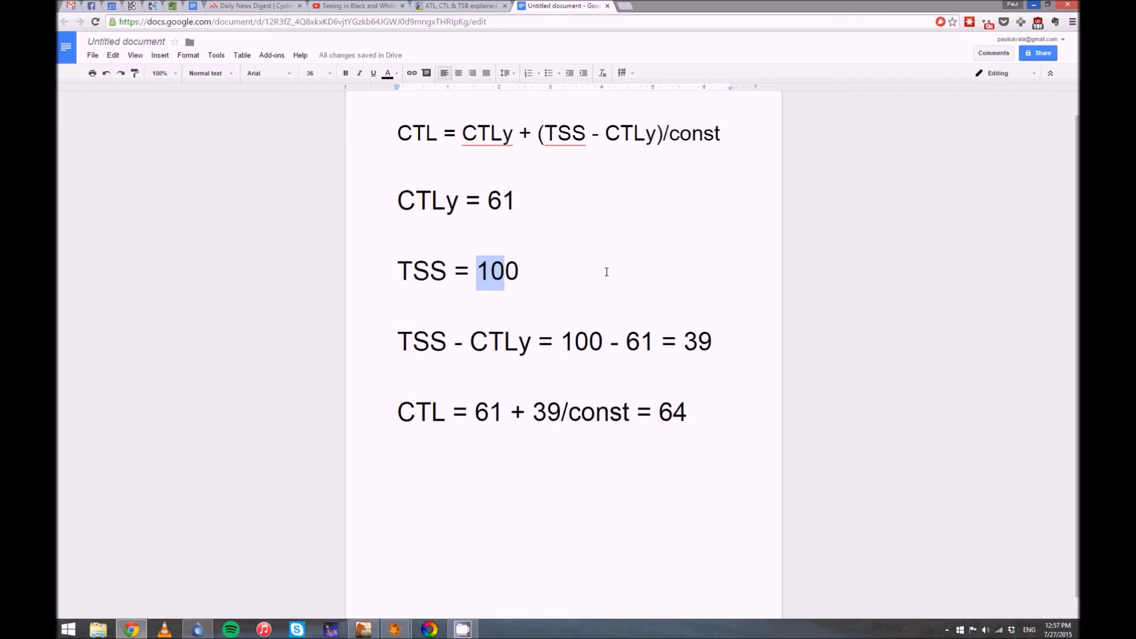
{"action": "key", "text": "BackSpace"}
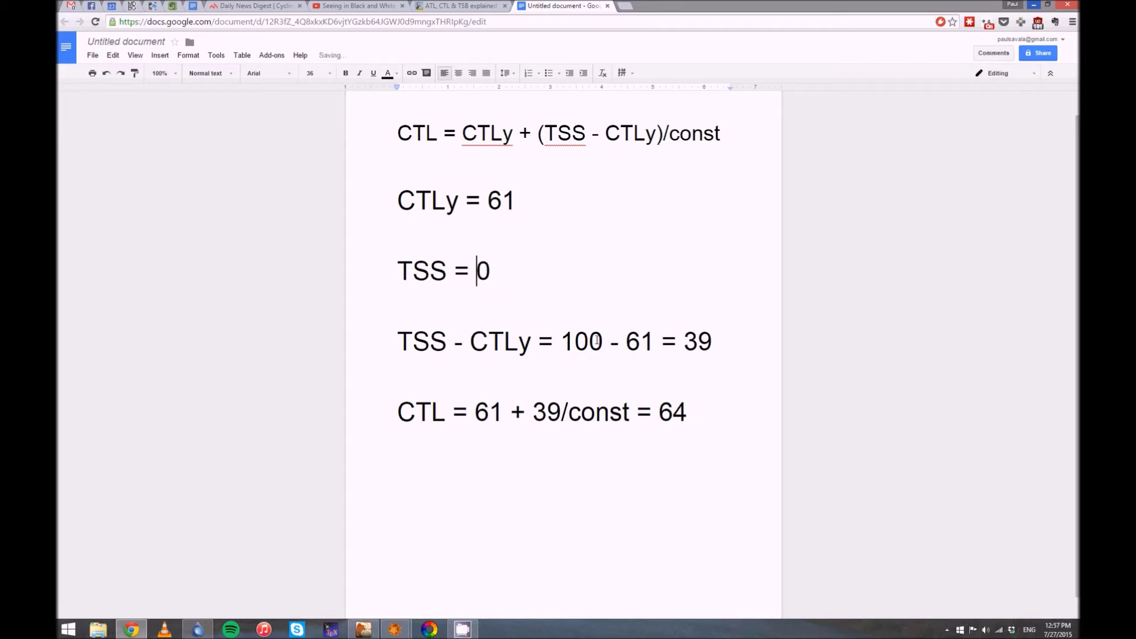
{"action": "left_click_drag", "start_coordinate": [589, 342], "coordinate": [568, 349]}
{"action": "key", "text": "BackSpace"}
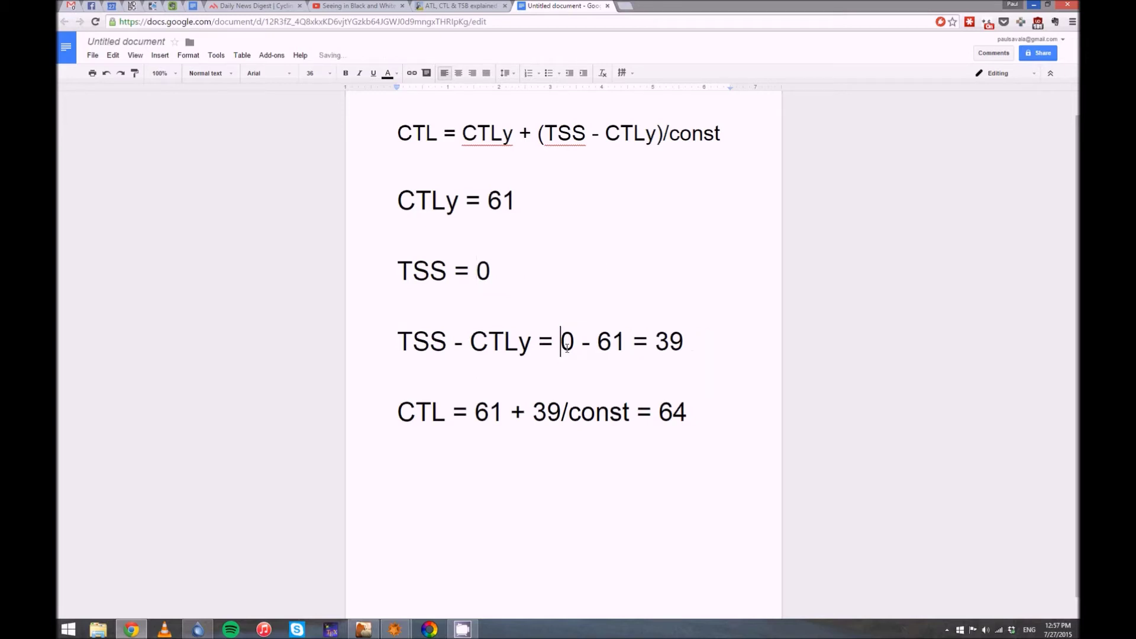
{"action": "left_click_drag", "start_coordinate": [683, 350], "coordinate": [656, 351]}
{"action": "type", "text": "-61"}
Rewrite the last line as CTL = 61 - 61/const = 57.
{"action": "left_click", "coordinate": [534, 413]}
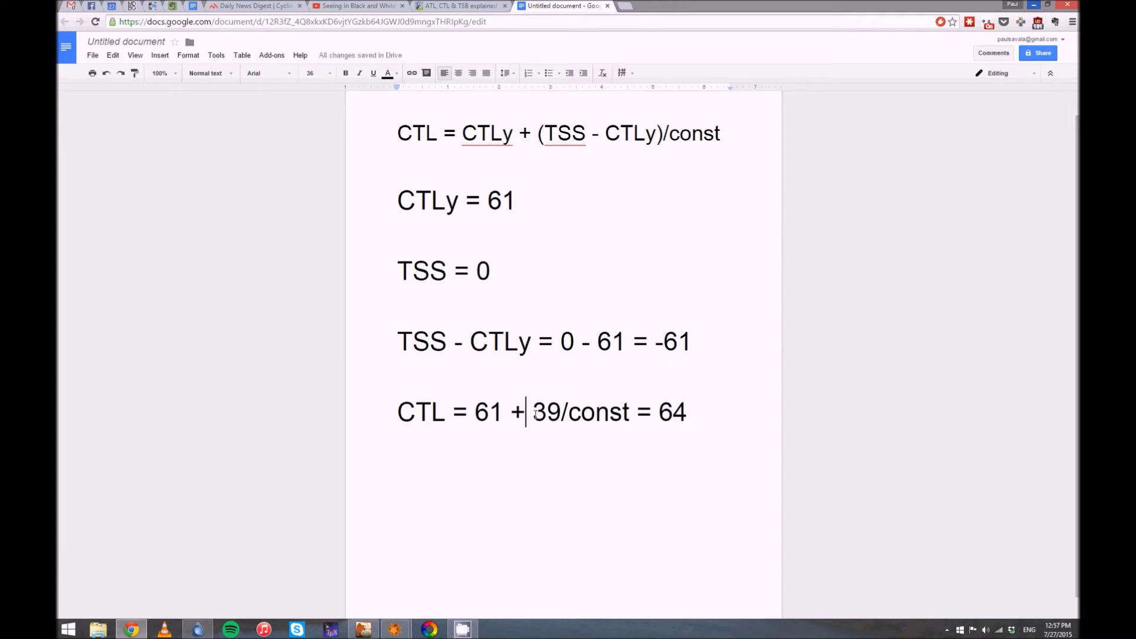
{"action": "left_click", "coordinate": [551, 413]}
{"action": "double_click", "coordinate": [550, 413]}
{"action": "key", "text": "BackSpace"}
{"action": "type", "text": "-"}
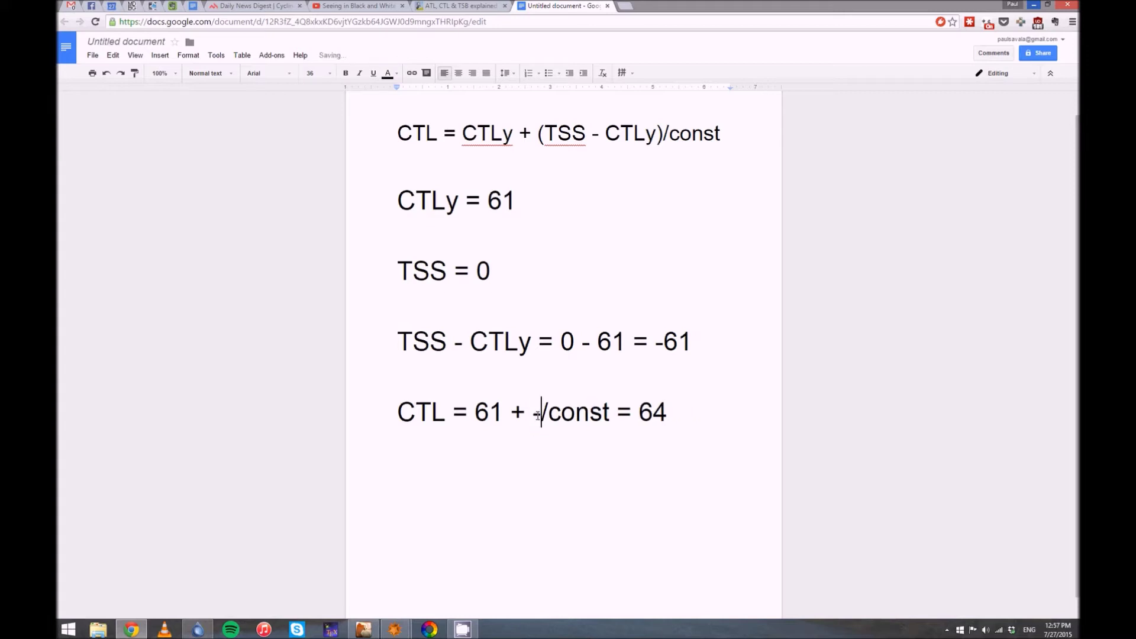
{"action": "type", "text": "61"}
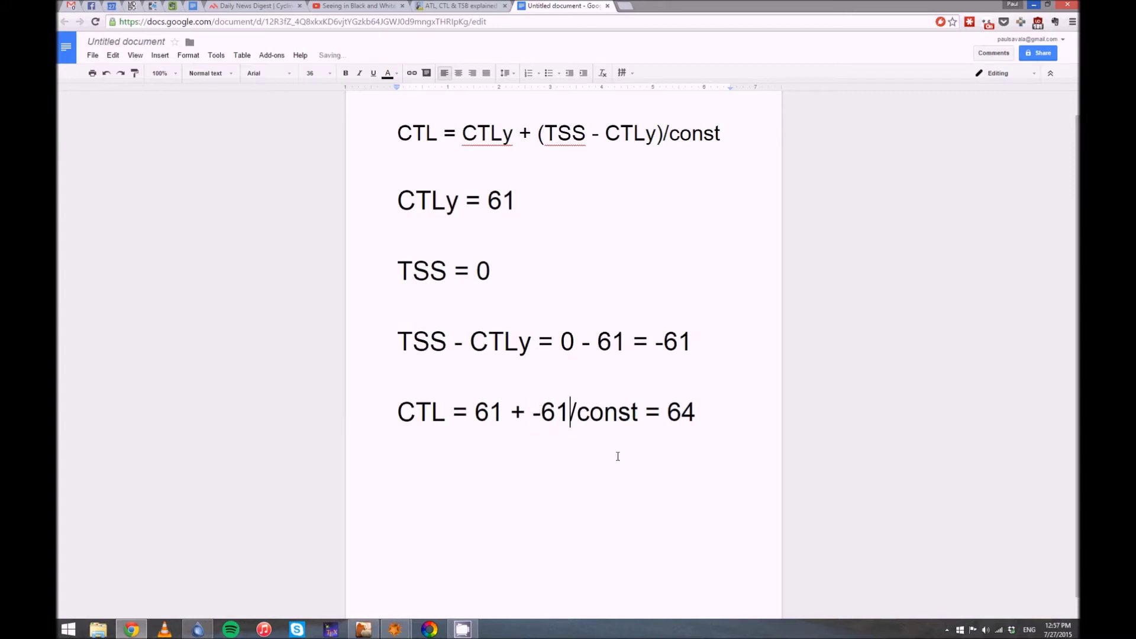
{"action": "left_click_drag", "start_coordinate": [540, 414], "coordinate": [511, 423]}
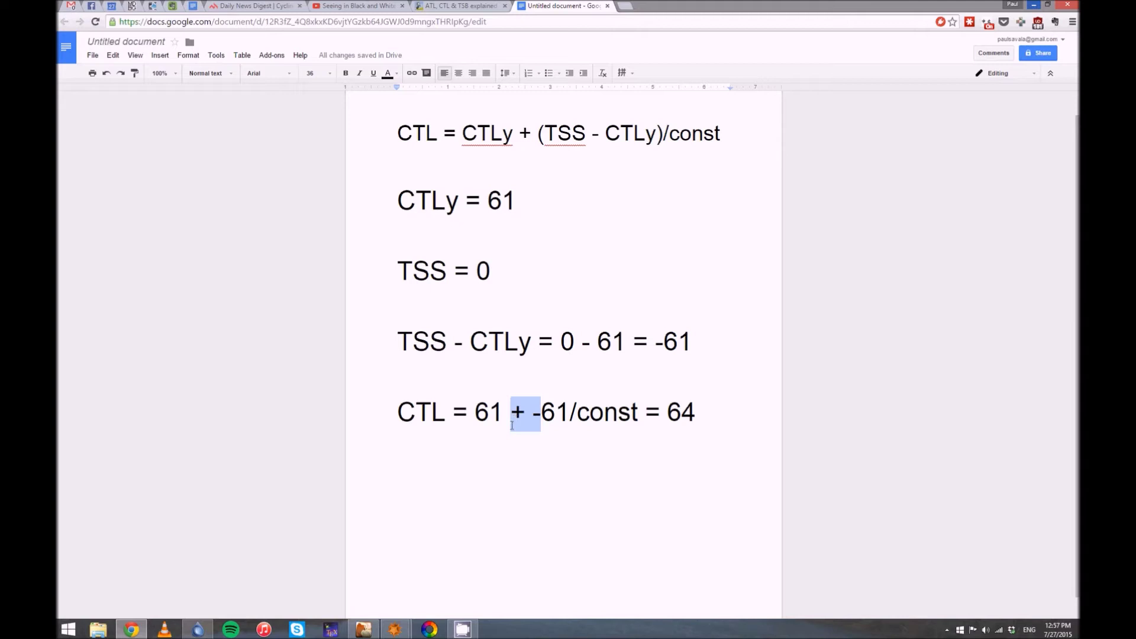
{"action": "type", "text": "-"}
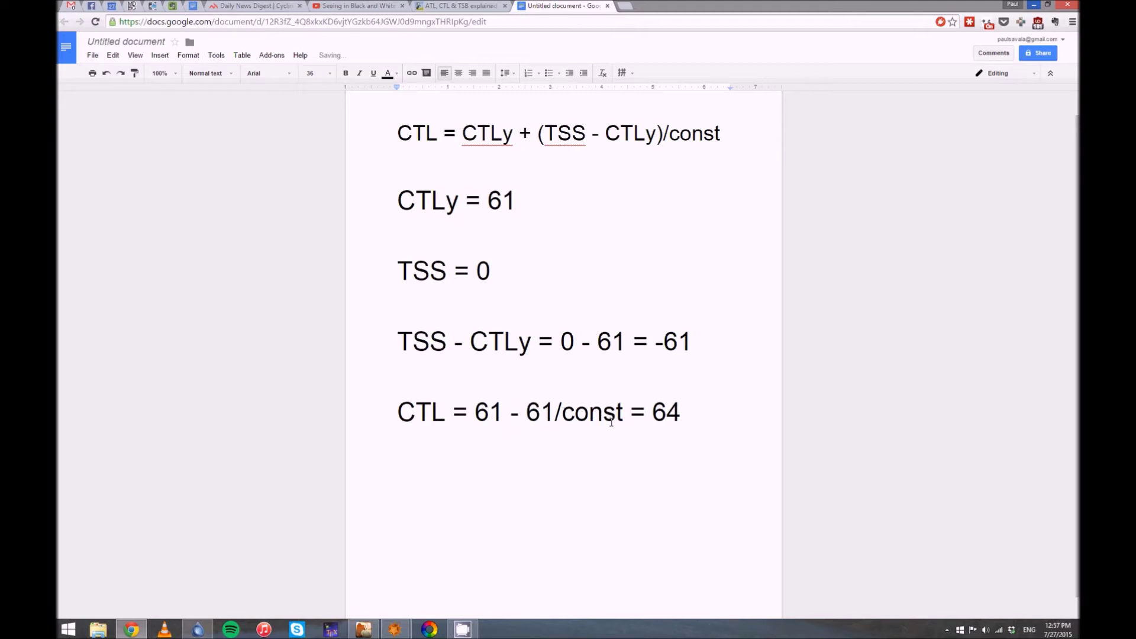
{"action": "left_click", "coordinate": [676, 421]}
{"action": "left_click_drag", "start_coordinate": [676, 422], "coordinate": [653, 421]}
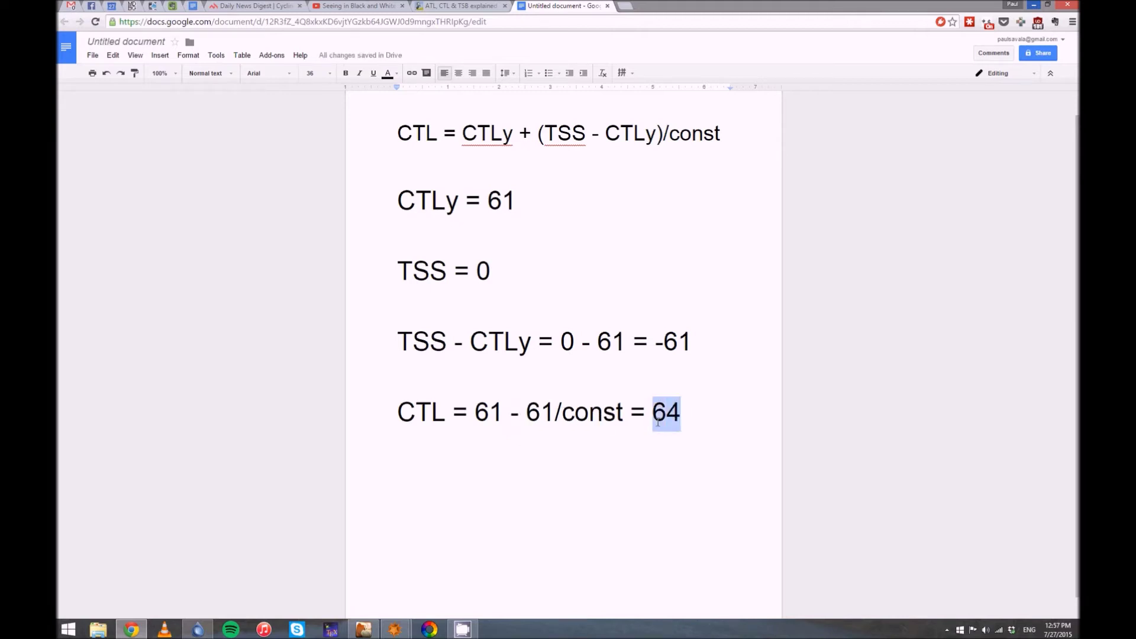
{"action": "key", "text": "BackSpace"}
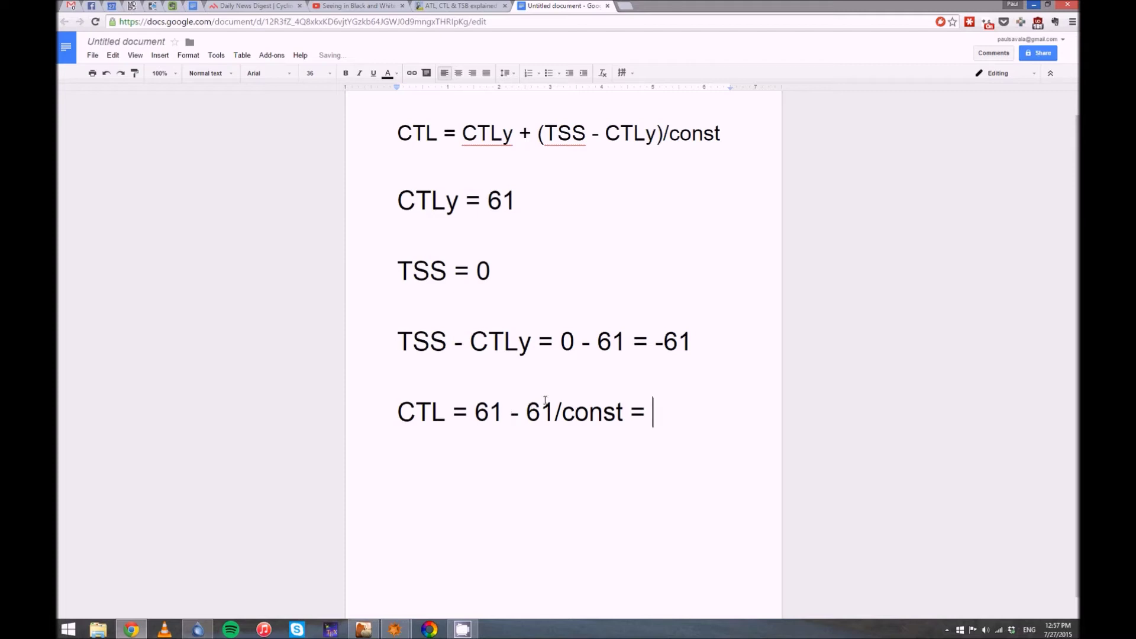
{"action": "type", "text": "57"}
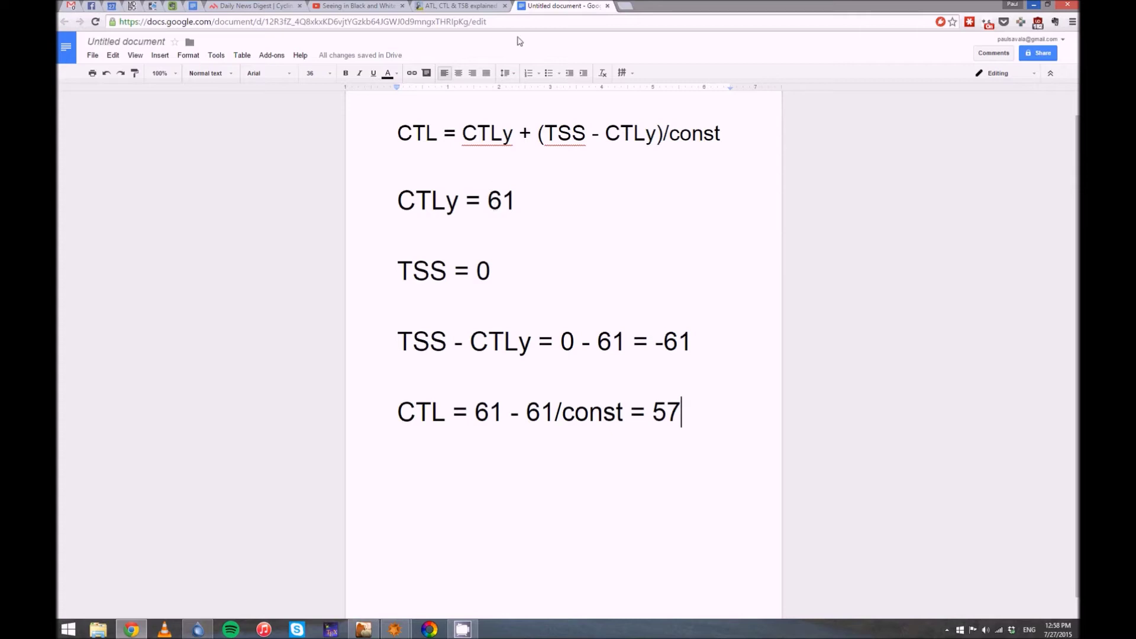
Bring GoldenCheetah forward and show the Trends view's PMC chart.
{"action": "left_click", "coordinate": [362, 628]}
{"action": "left_click", "coordinate": [479, 33]}
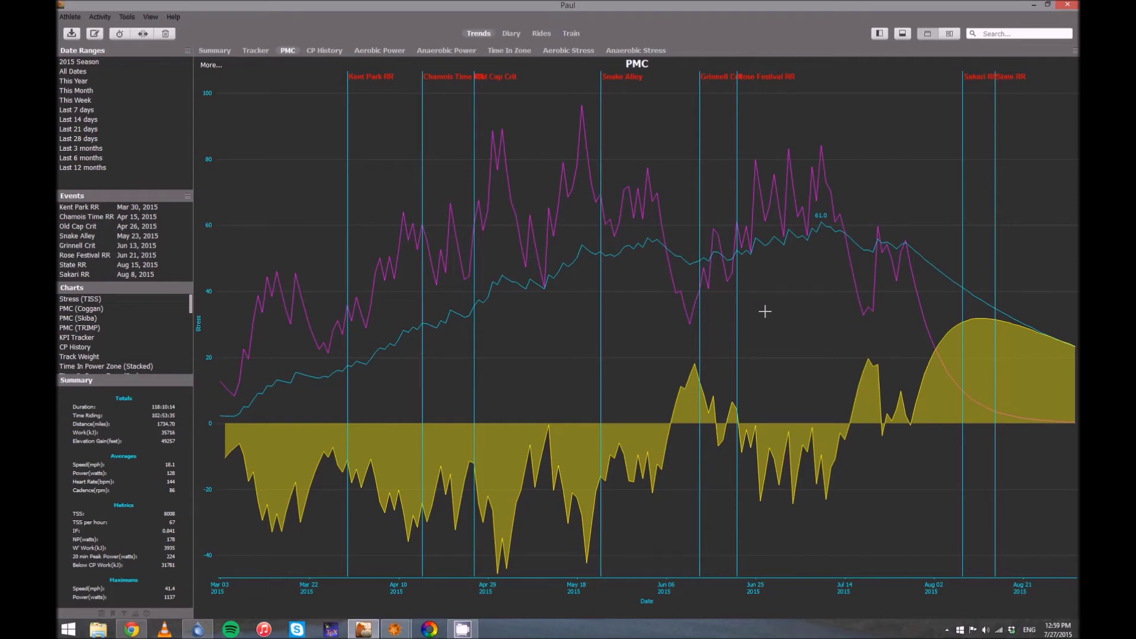
{"action": "mouse_move", "coordinate": [824, 230]}
{"action": "mouse_move", "coordinate": [656, 244]}
{"action": "mouse_move", "coordinate": [883, 251]}
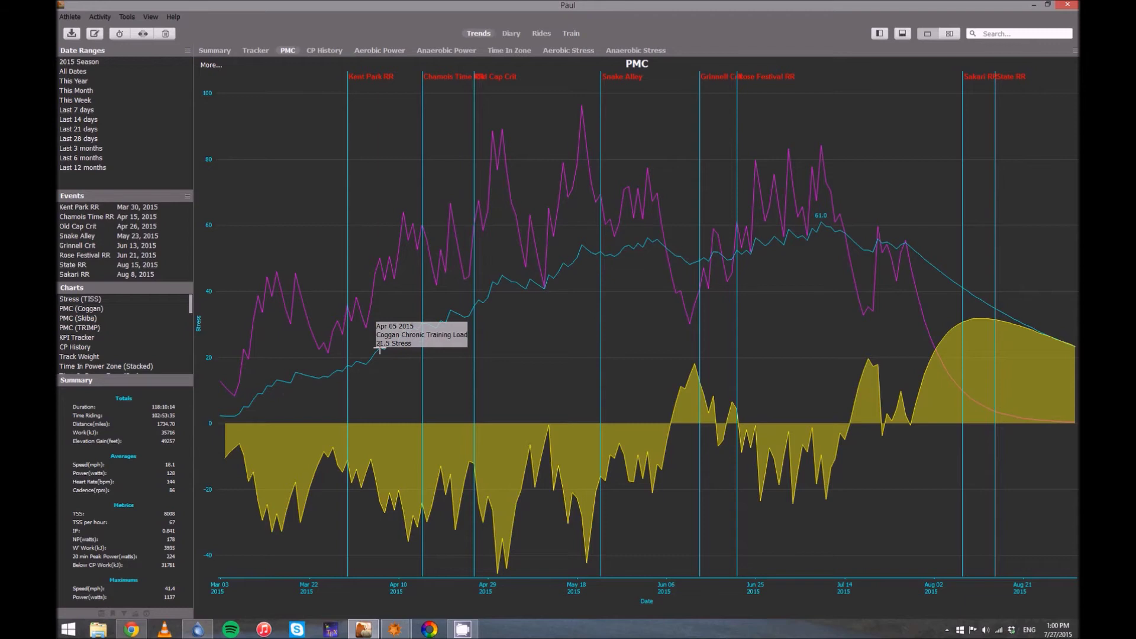
{"action": "mouse_move", "coordinate": [483, 306]}
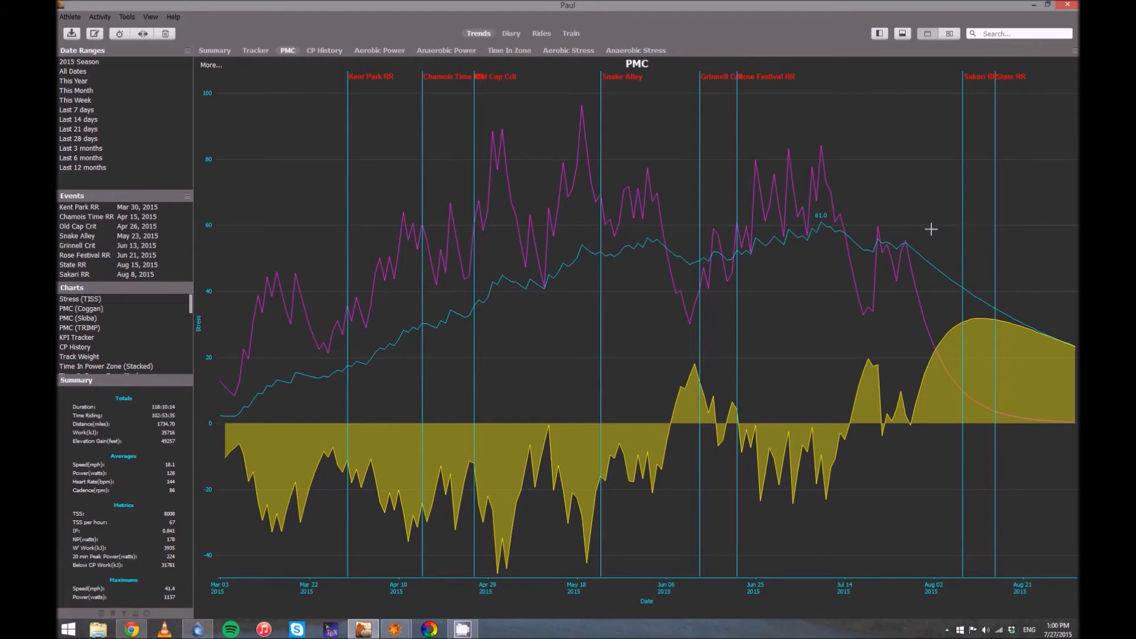
{"action": "mouse_move", "coordinate": [932, 232]}
{"action": "mouse_move", "coordinate": [716, 394]}
{"action": "mouse_move", "coordinate": [663, 244]}
{"action": "left_click", "coordinate": [210, 65]}
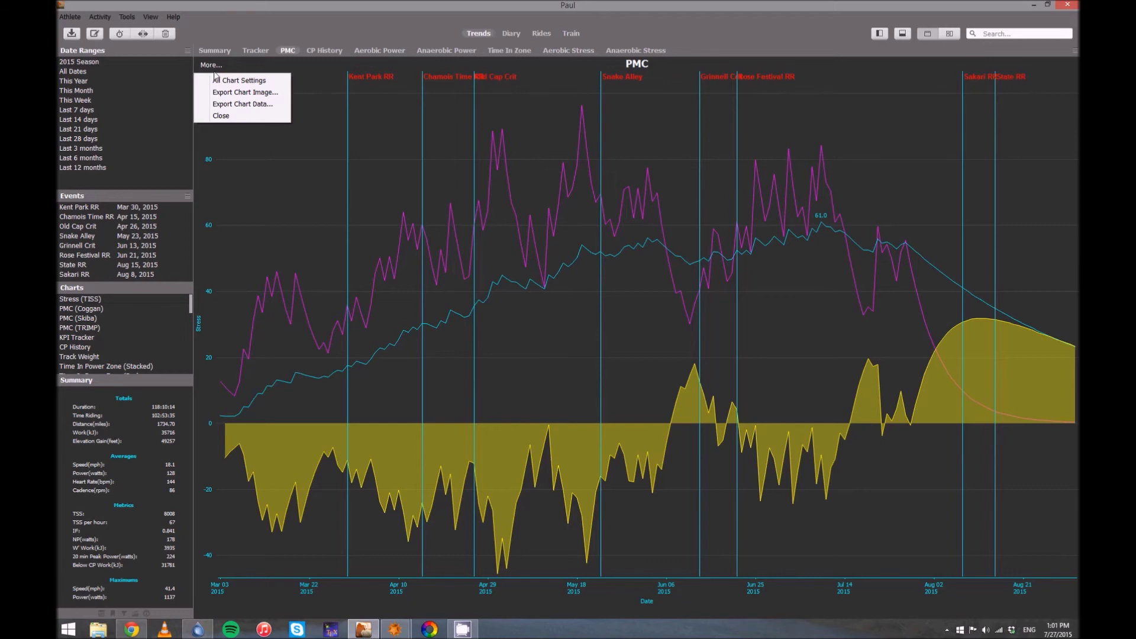
Open All Chart Settings for the PMC chart, move the dialog aside, and show its Curves list.
{"action": "left_click", "coordinate": [223, 81]}
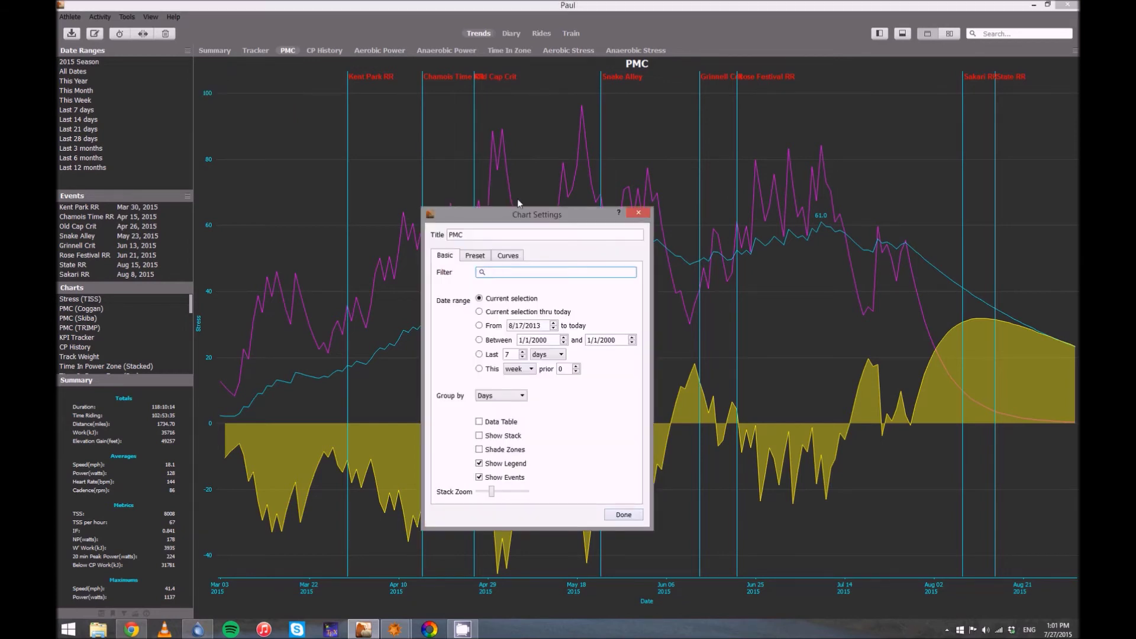
{"action": "left_click_drag", "start_coordinate": [523, 215], "coordinate": [811, 318]}
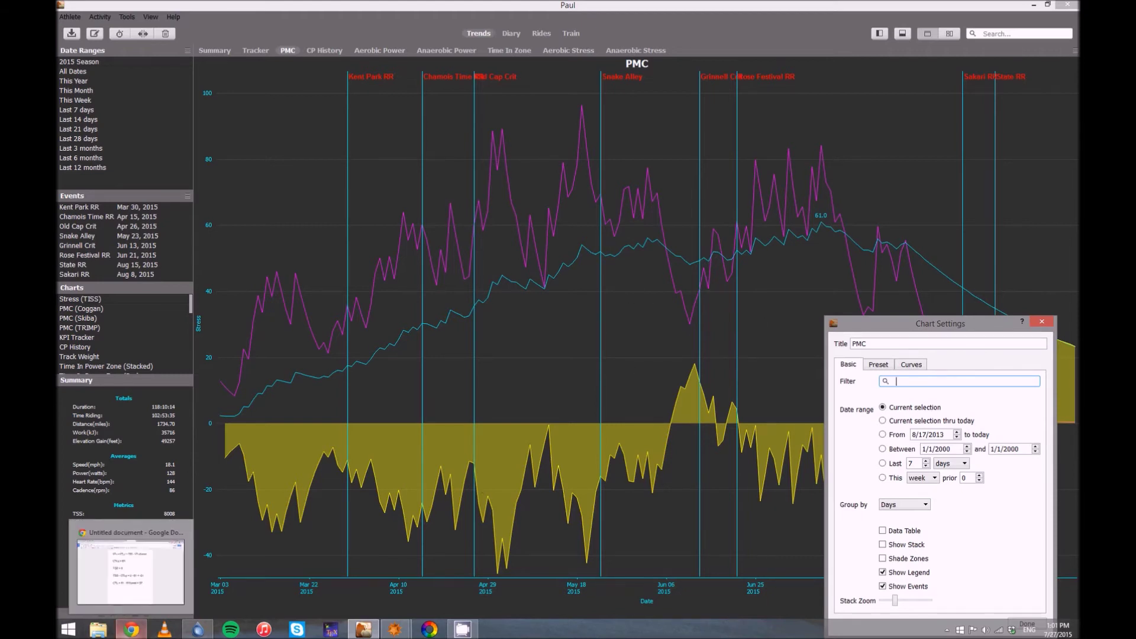
{"action": "left_click", "coordinate": [131, 629]}
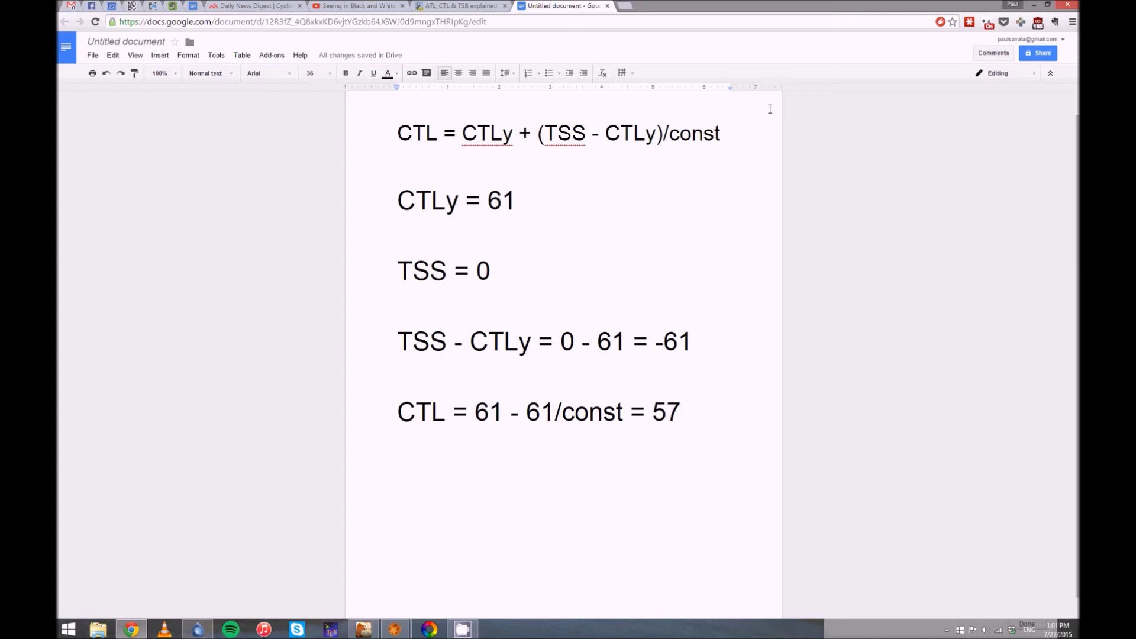
{"action": "left_click", "coordinate": [1037, 5]}
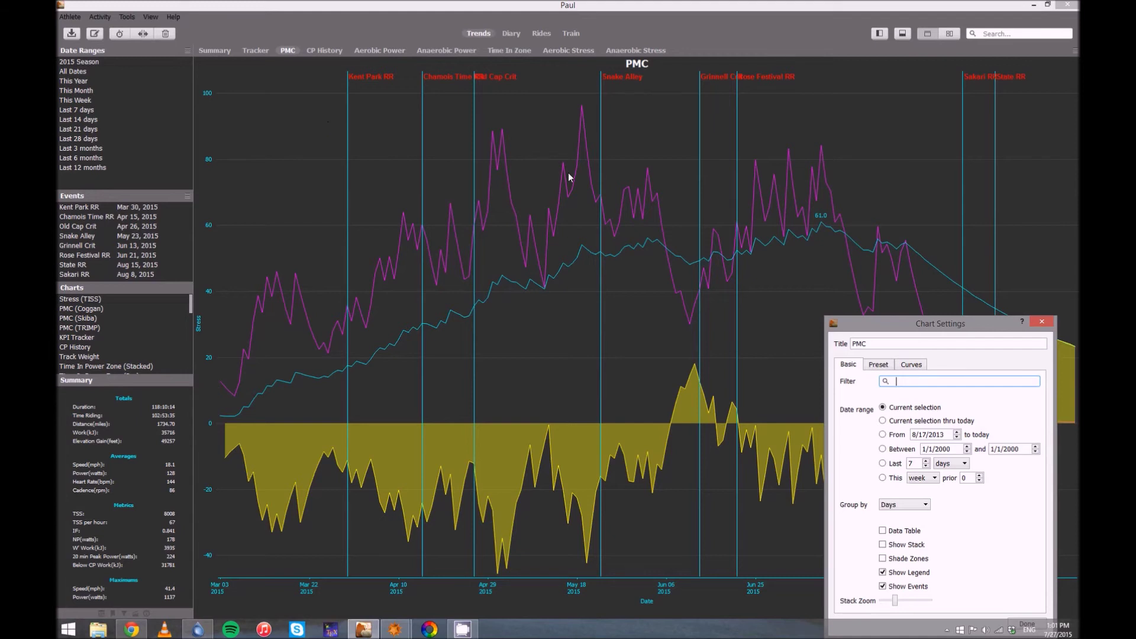
{"action": "left_click", "coordinate": [915, 366]}
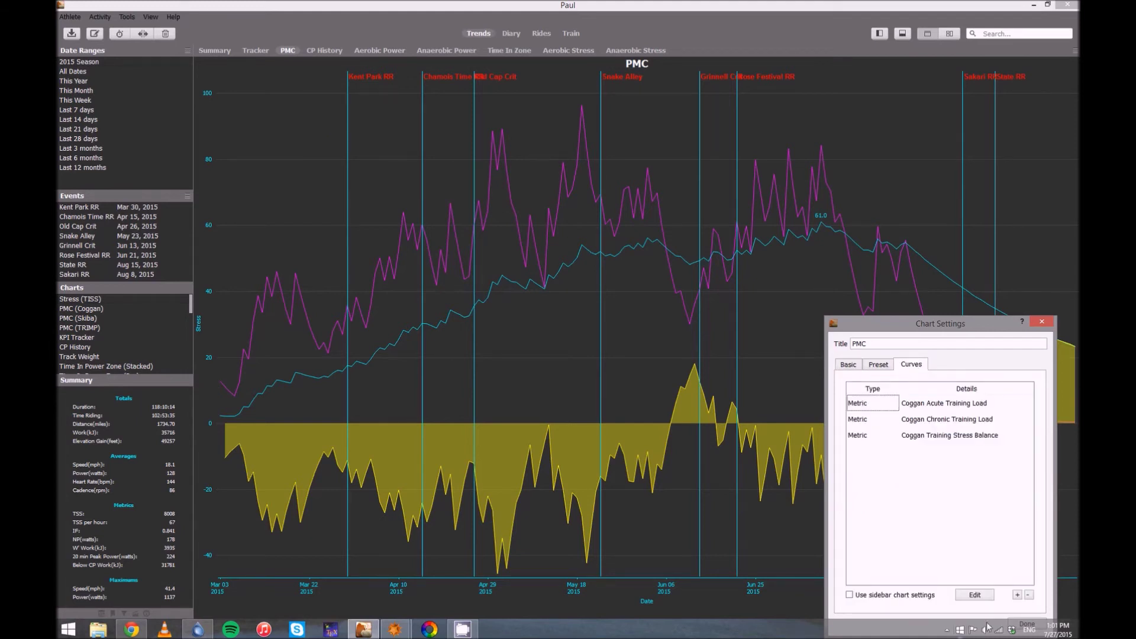
Add a TSS metric curve drawn as green dots to the PMC chart.
{"action": "left_click", "coordinate": [1017, 595]}
{"action": "left_click", "coordinate": [632, 248]}
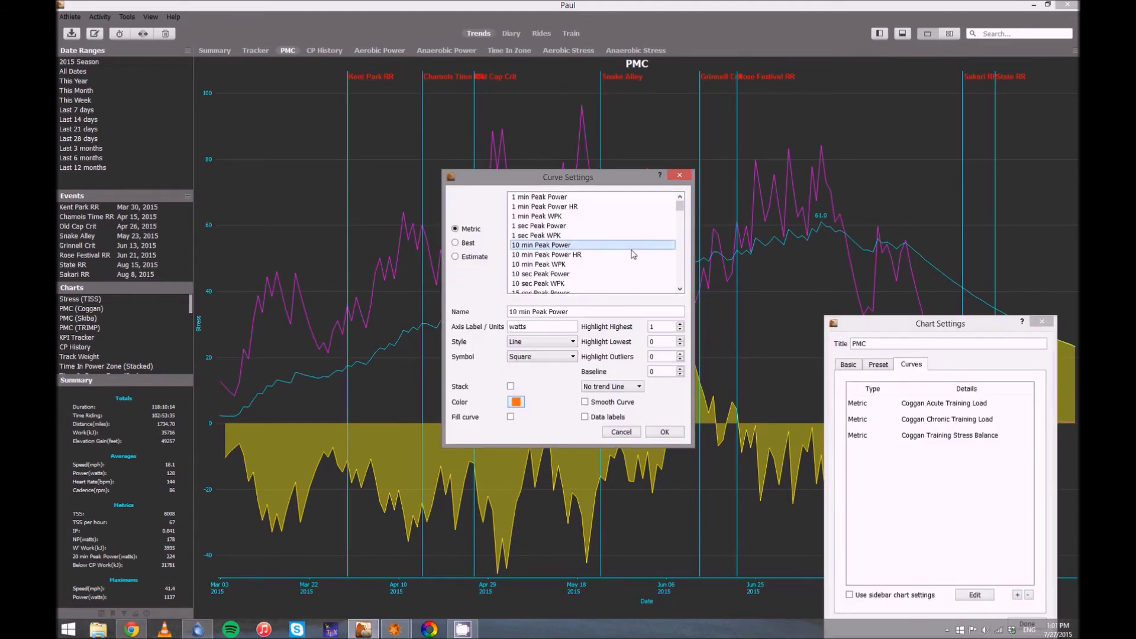
{"action": "left_click_drag", "start_coordinate": [632, 255], "coordinate": [592, 418]}
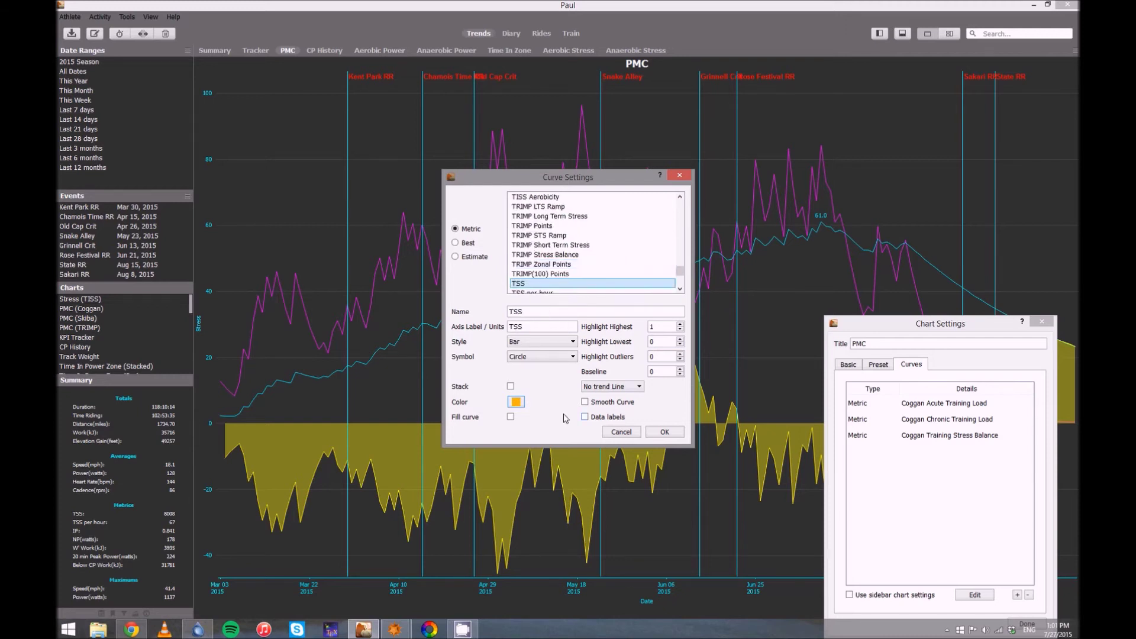
{"action": "left_click", "coordinate": [535, 343]}
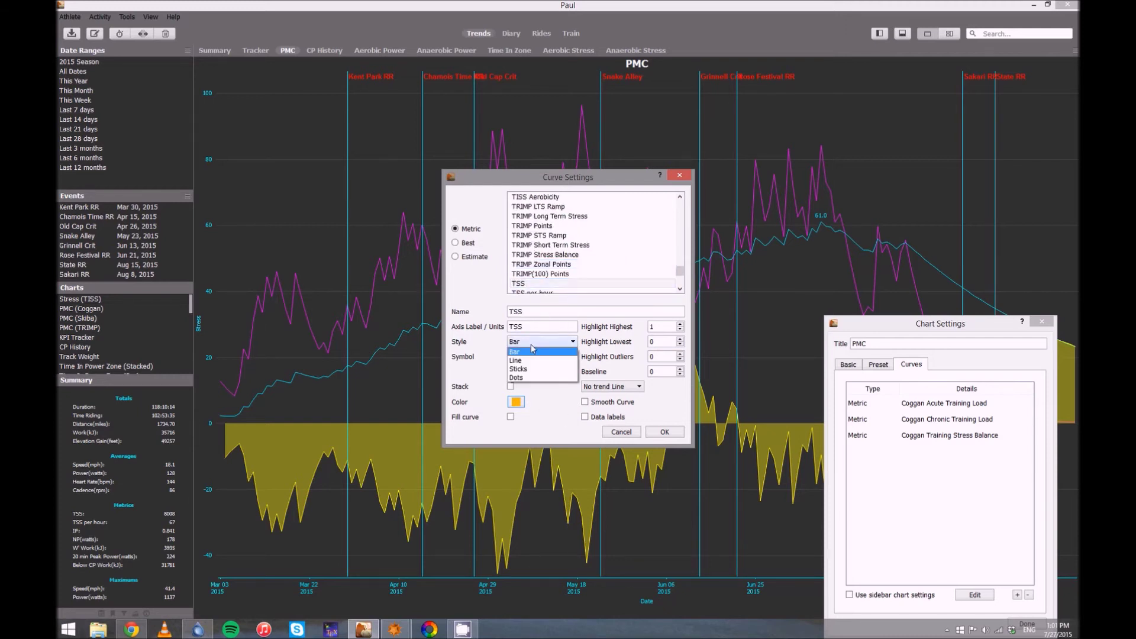
{"action": "left_click", "coordinate": [533, 379]}
{"action": "left_click", "coordinate": [516, 403]}
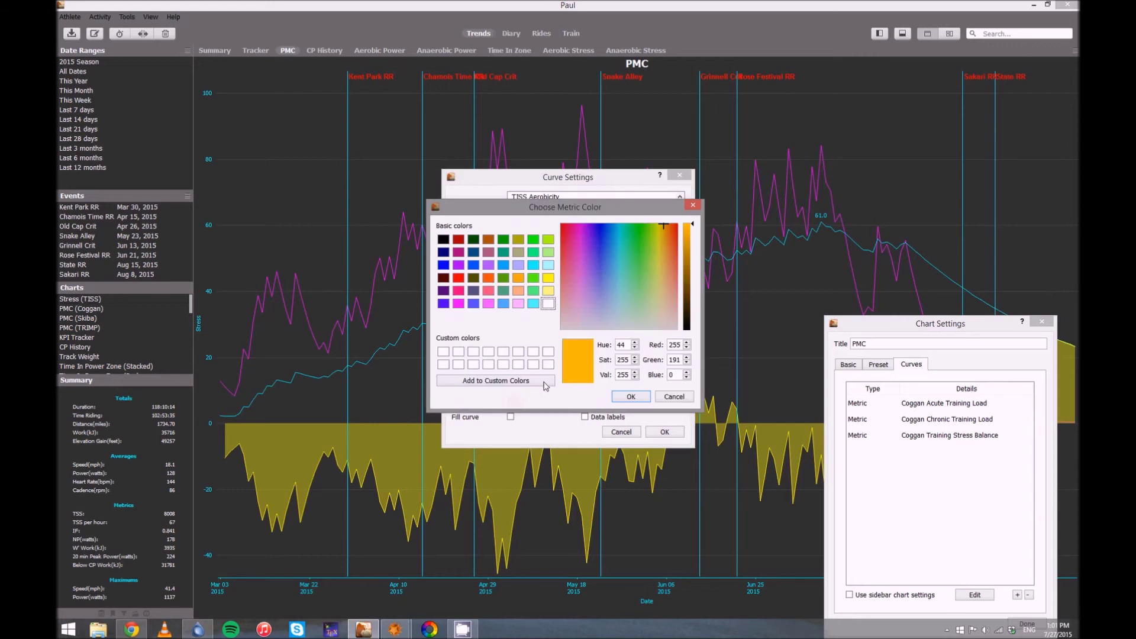
{"action": "left_click", "coordinate": [534, 239]}
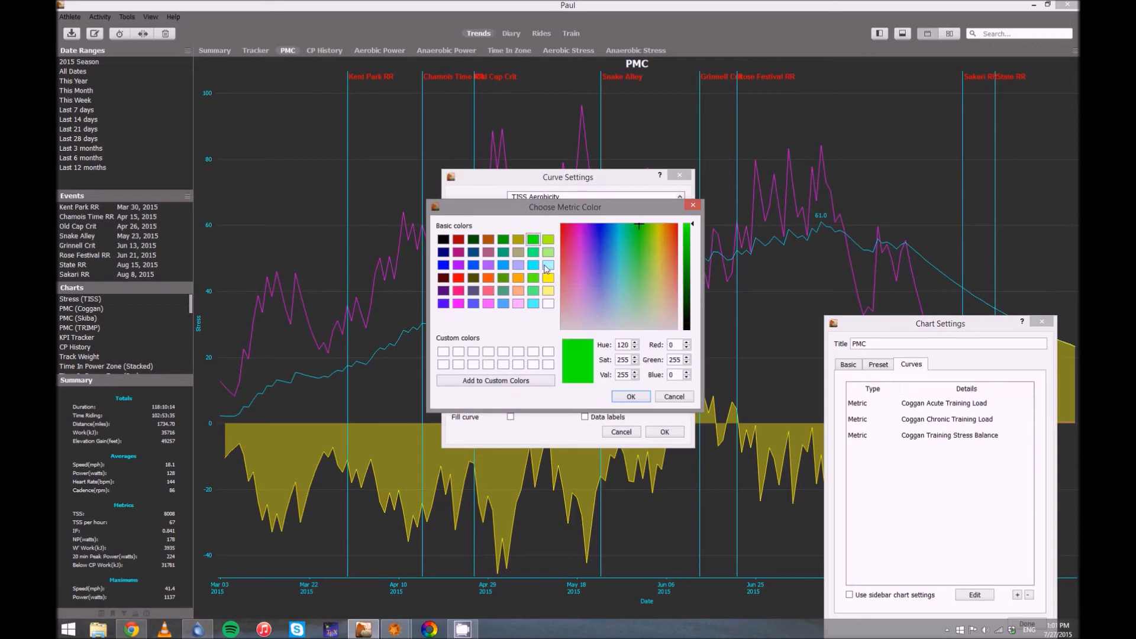
{"action": "left_click", "coordinate": [631, 397]}
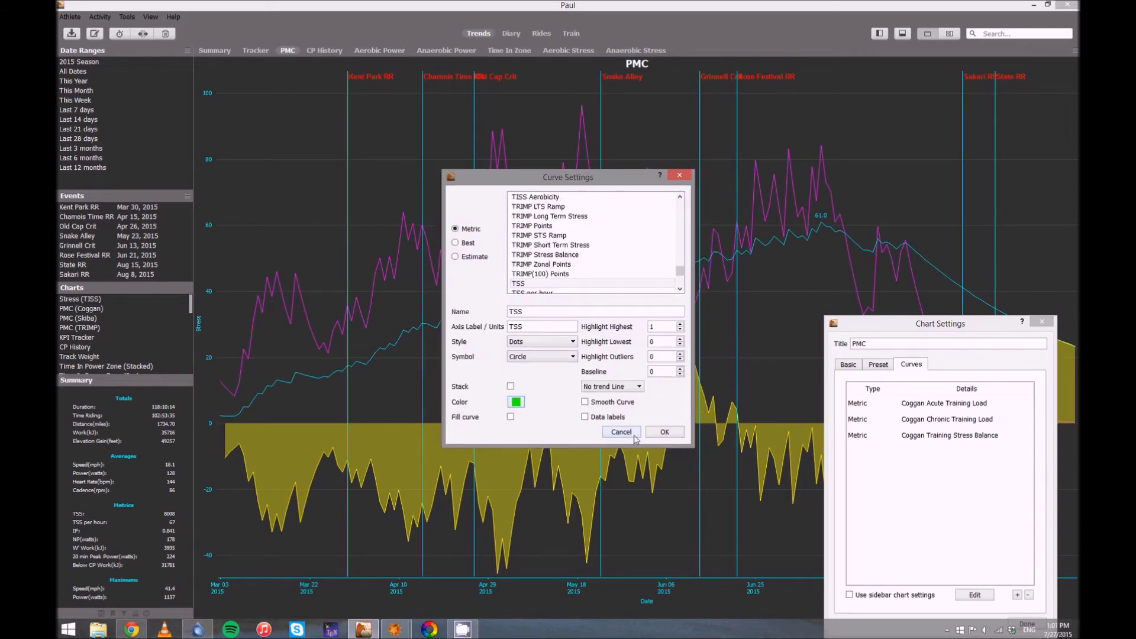
{"action": "left_click", "coordinate": [665, 436]}
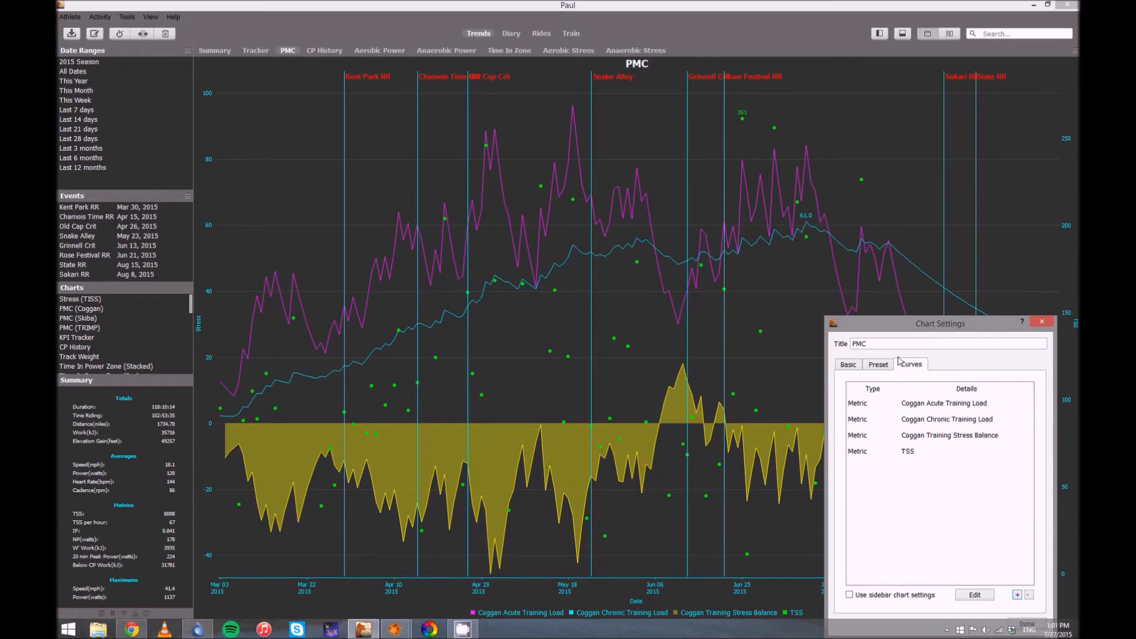
View the chart with the TSS dots, then reopen chart settings and select the TSS curve.
{"action": "left_click_drag", "start_coordinate": [906, 327], "coordinate": [989, 450]}
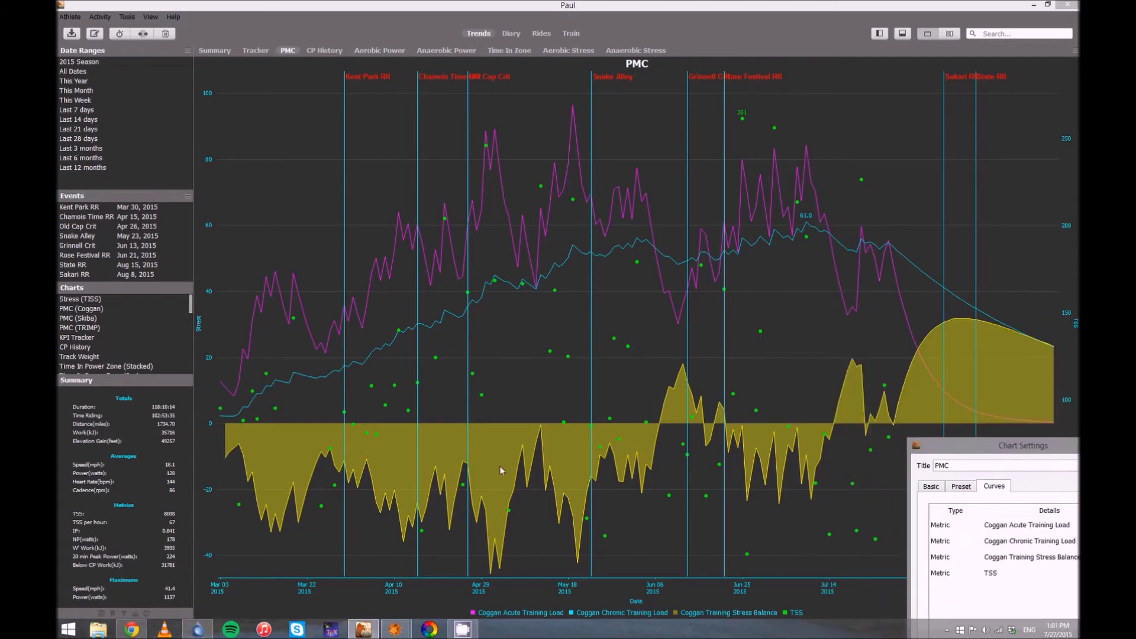
{"action": "left_click_drag", "start_coordinate": [966, 450], "coordinate": [775, 306]}
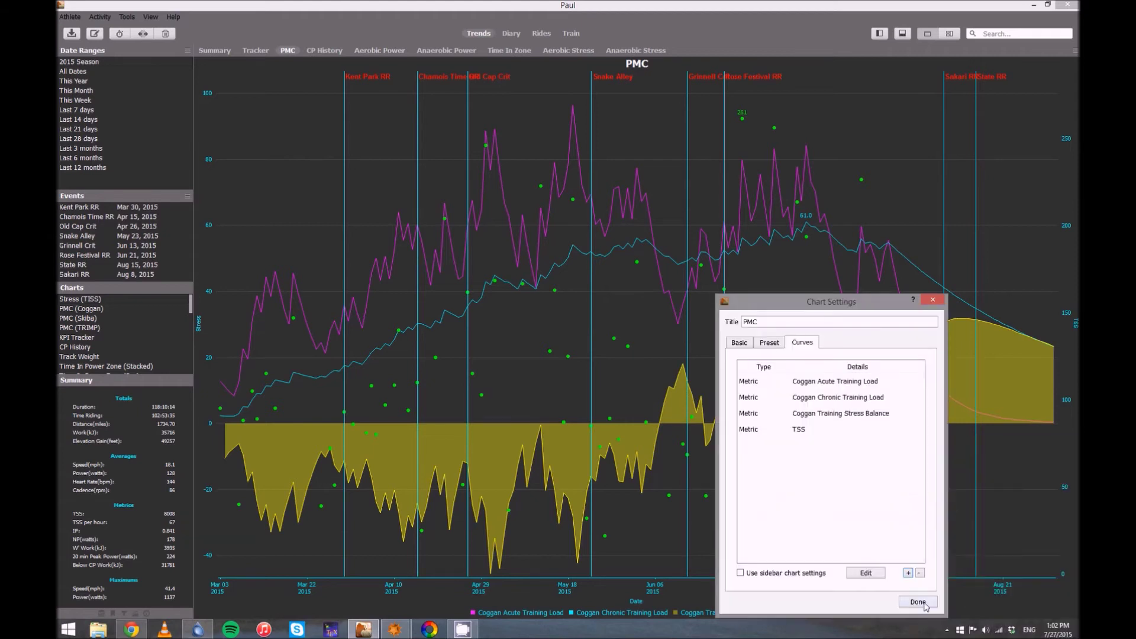
{"action": "left_click", "coordinate": [918, 601]}
{"action": "mouse_move", "coordinate": [481, 396]}
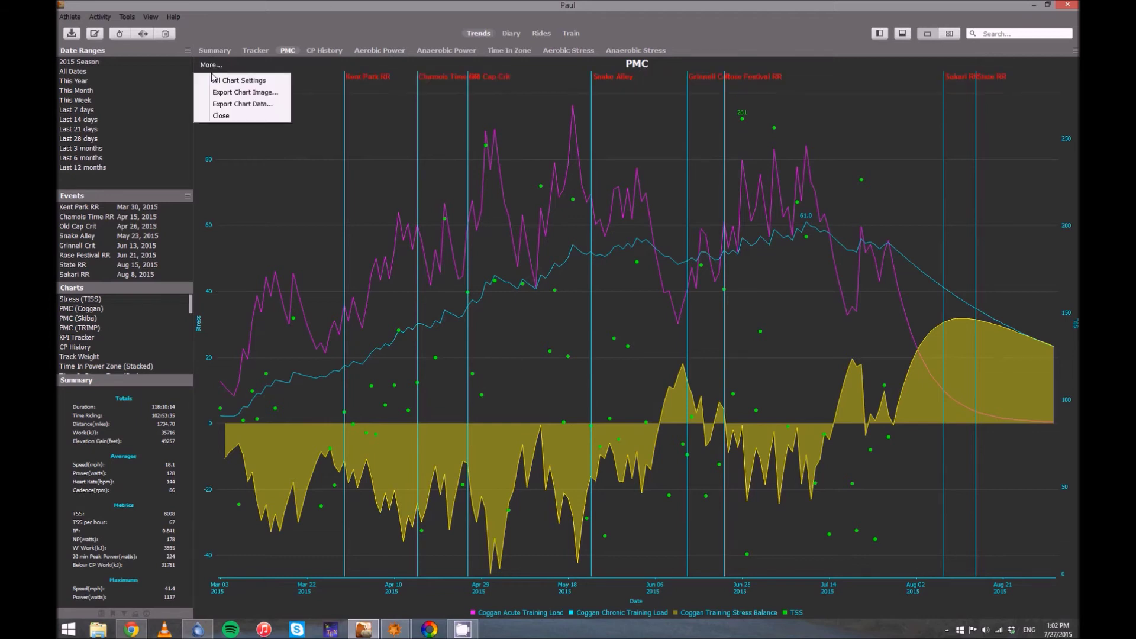
{"action": "left_click", "coordinate": [218, 81]}
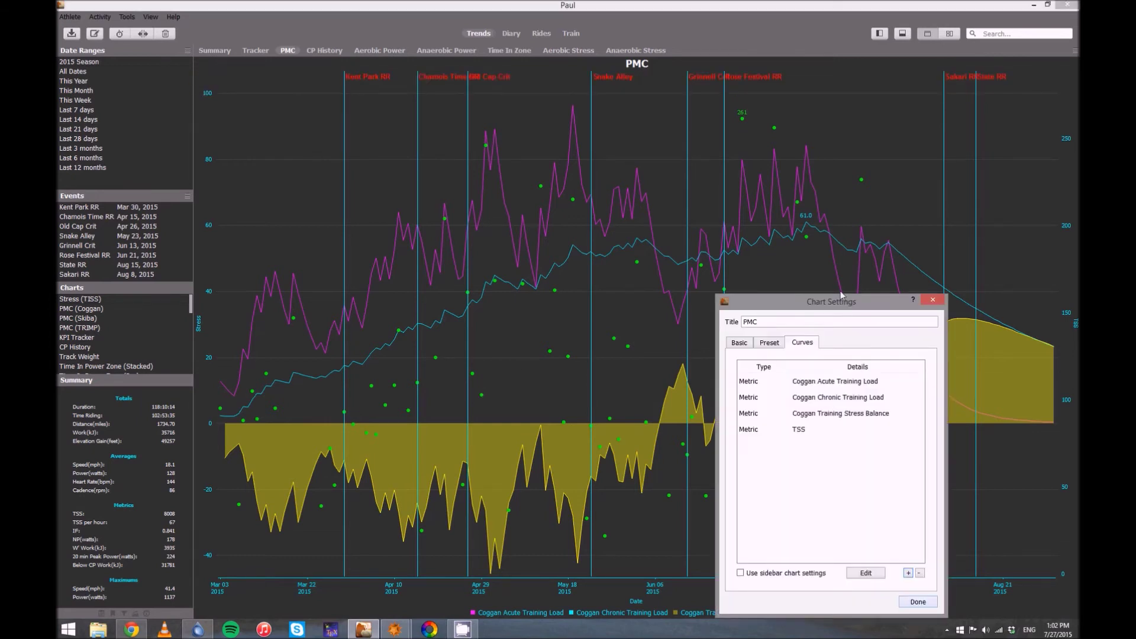
{"action": "left_click_drag", "start_coordinate": [842, 296], "coordinate": [975, 259]}
{"action": "left_click", "coordinate": [937, 391]}
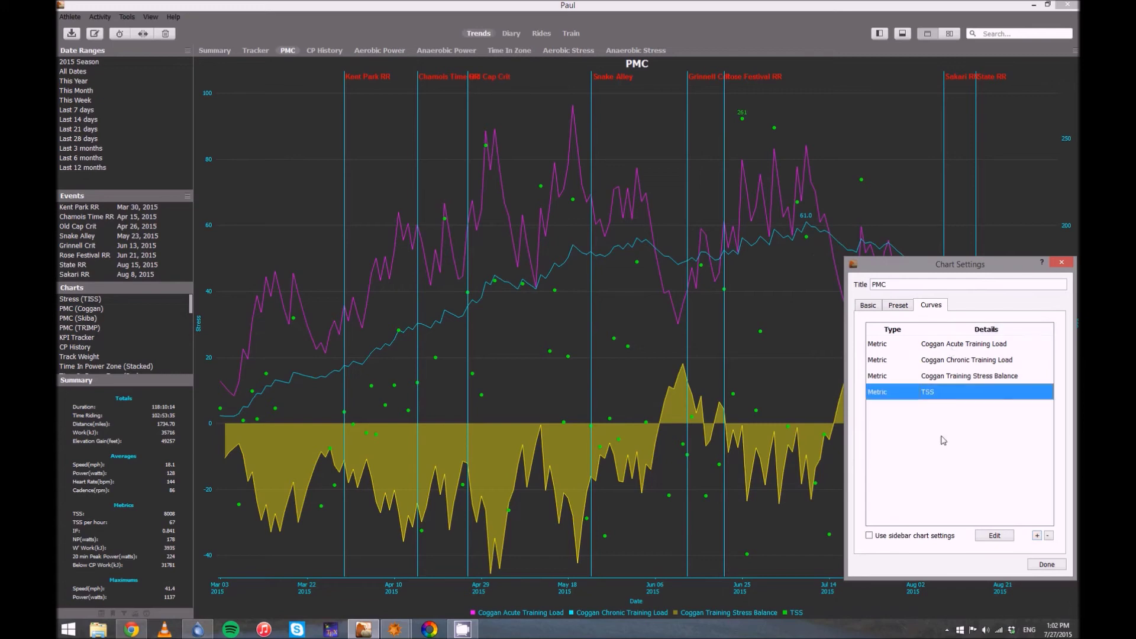
Set the TSS curve's Highlight Highest to 10 so the top ten dots are labelled.
{"action": "left_click", "coordinate": [986, 535]}
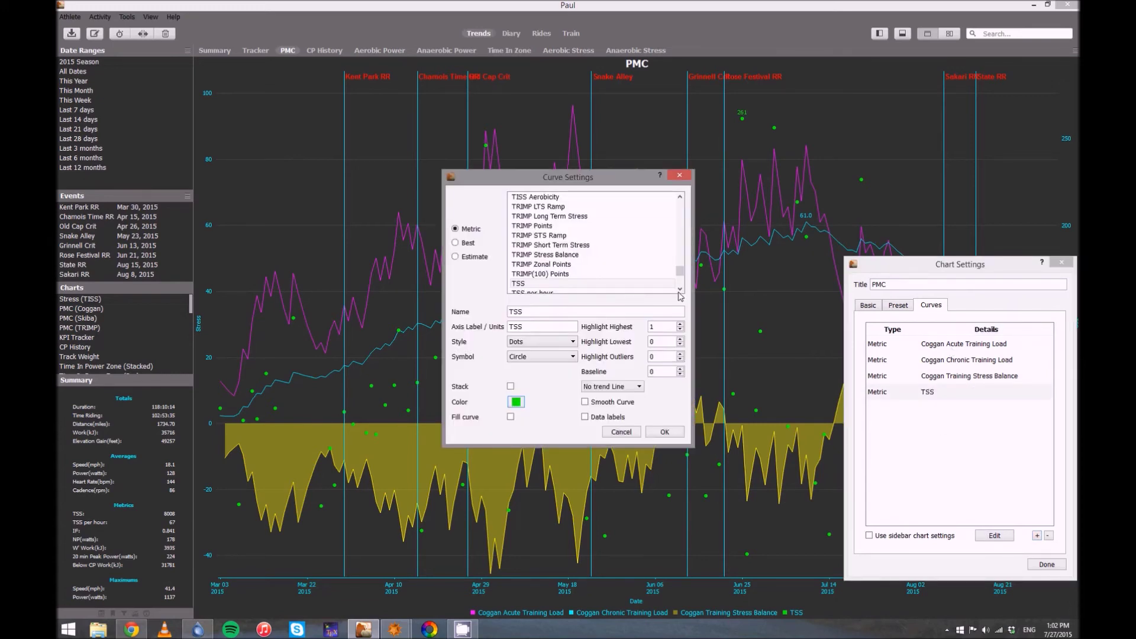
{"action": "left_click_drag", "start_coordinate": [617, 177], "coordinate": [767, 250]}
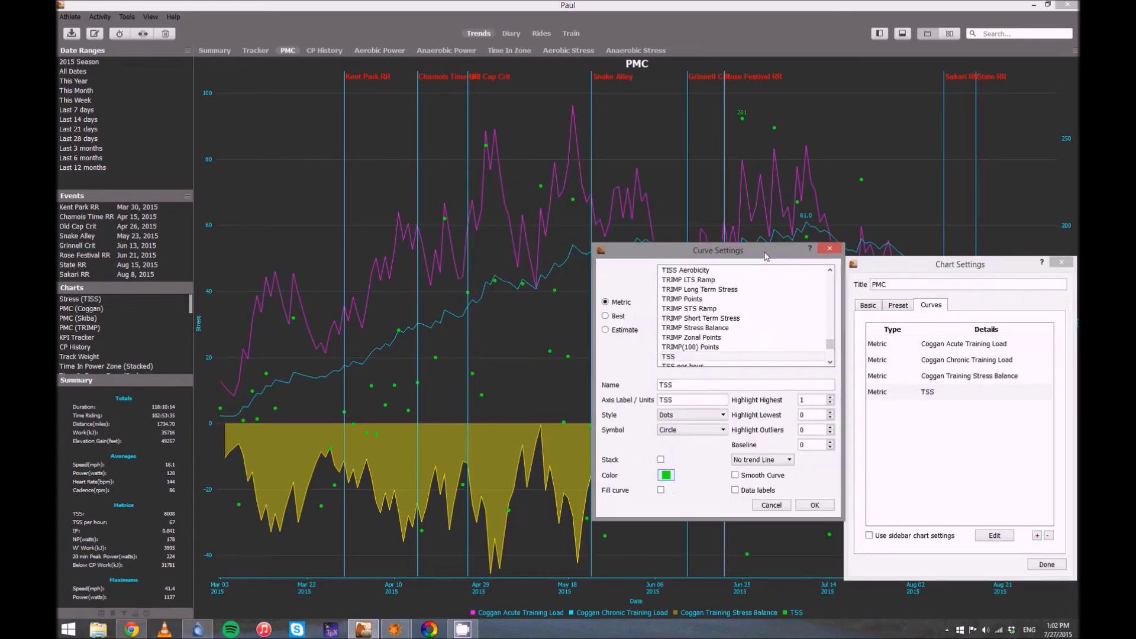
{"action": "left_click", "coordinate": [819, 400]}
{"action": "type", "text": "0"}
{"action": "left_click", "coordinate": [819, 506]}
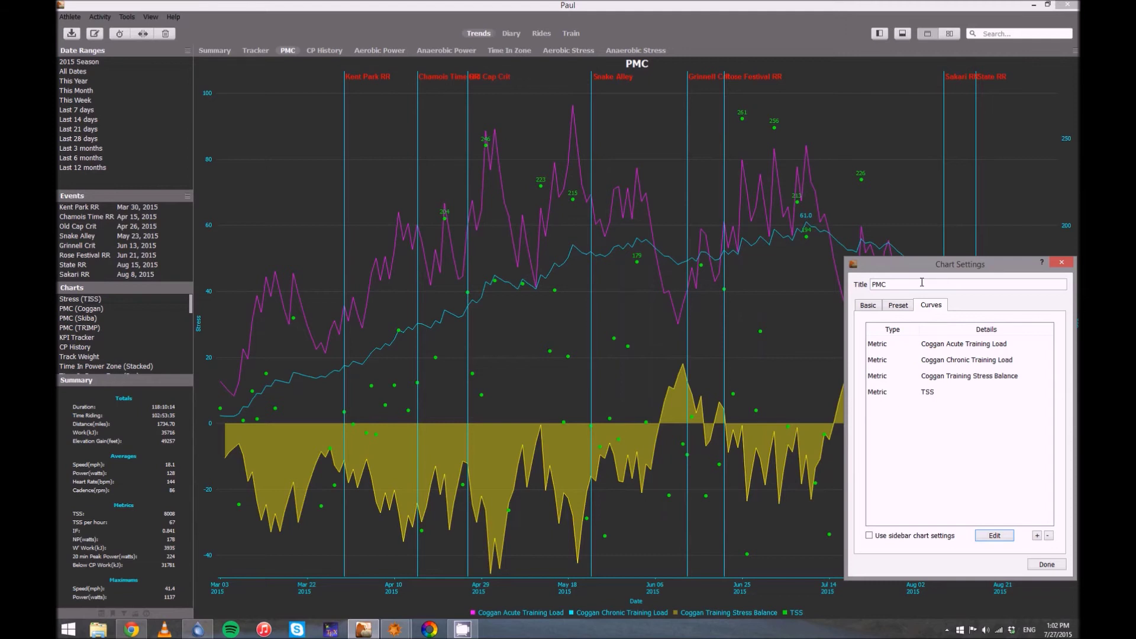
{"action": "left_click_drag", "start_coordinate": [923, 264], "coordinate": [937, 349]}
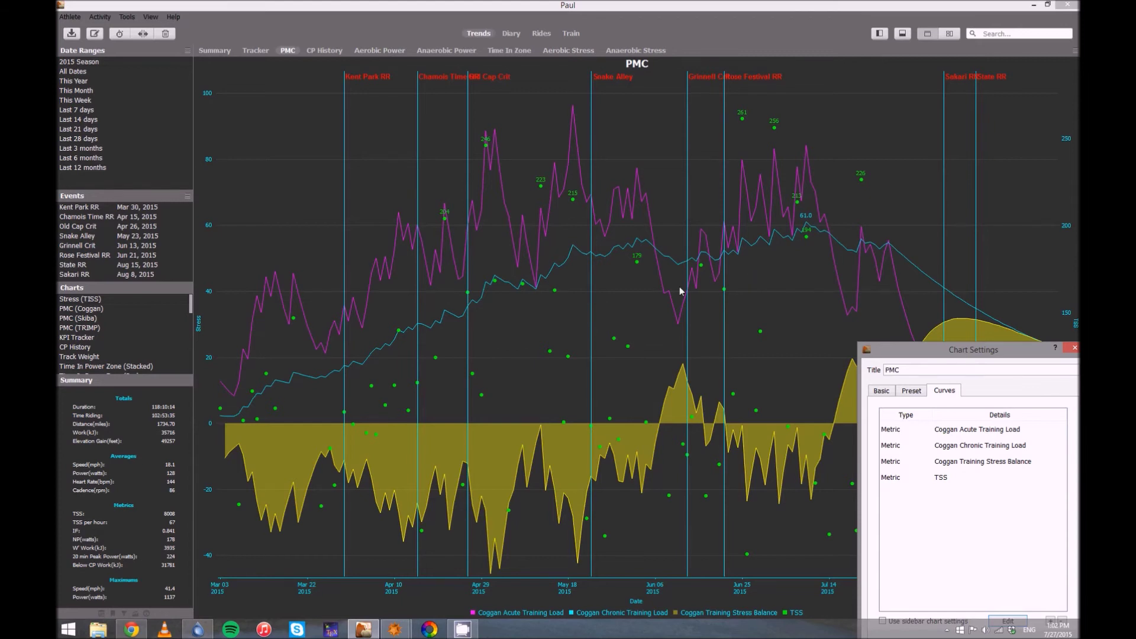
{"action": "left_click_drag", "start_coordinate": [921, 353], "coordinate": [875, 222]}
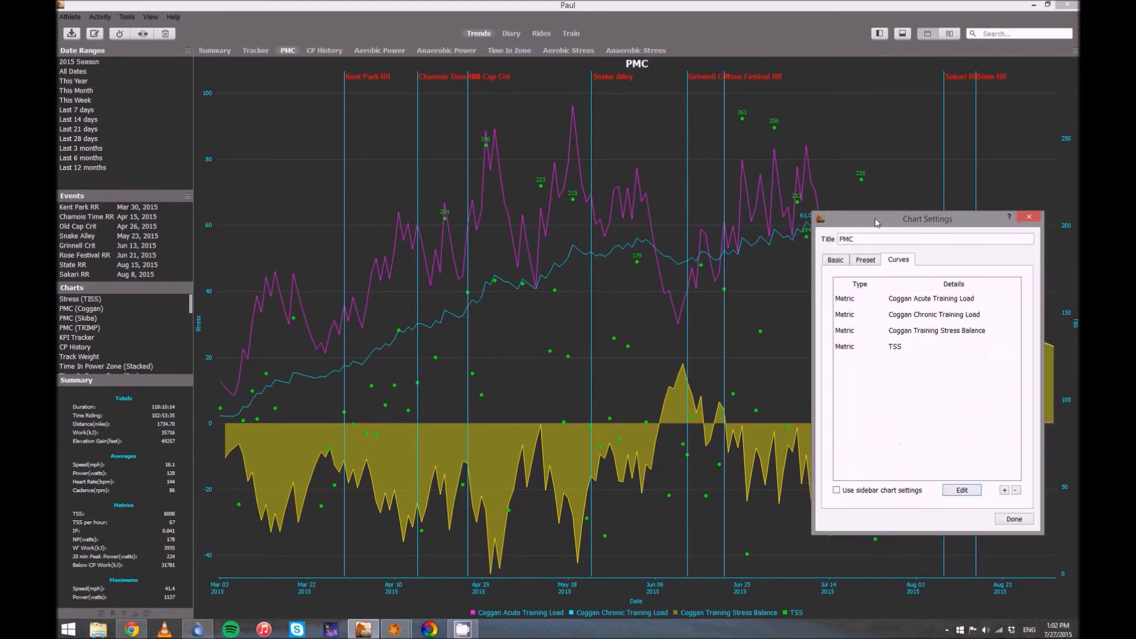
Give the TSS curve a Quadratic Trend line and close the chart settings.
{"action": "left_click", "coordinate": [896, 346]}
{"action": "left_click", "coordinate": [962, 490]}
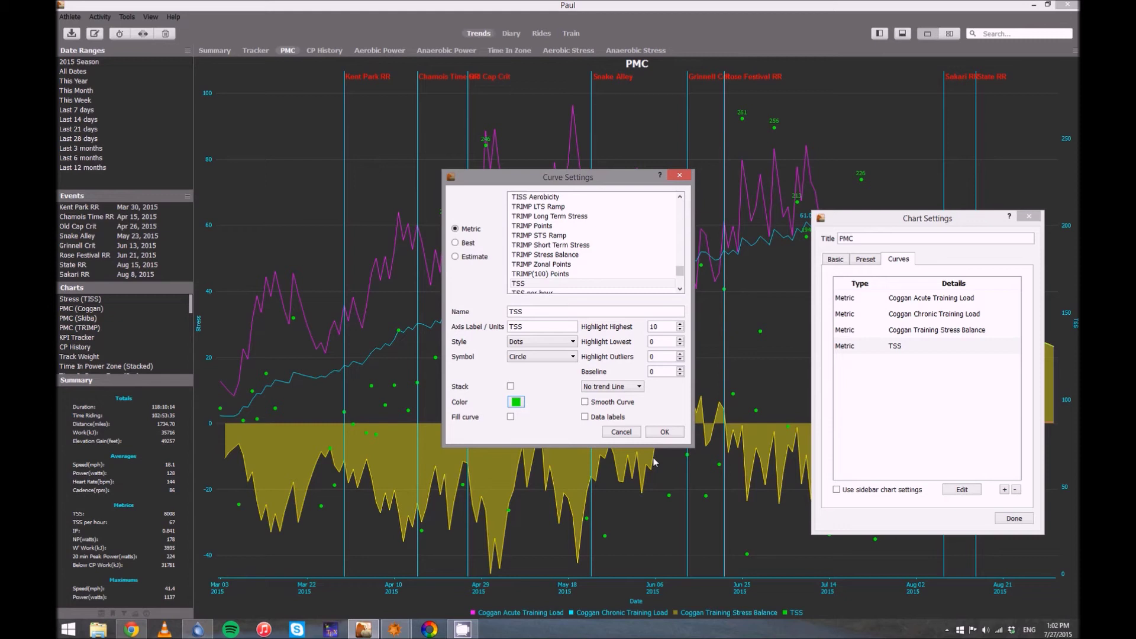
{"action": "left_click", "coordinate": [618, 387]}
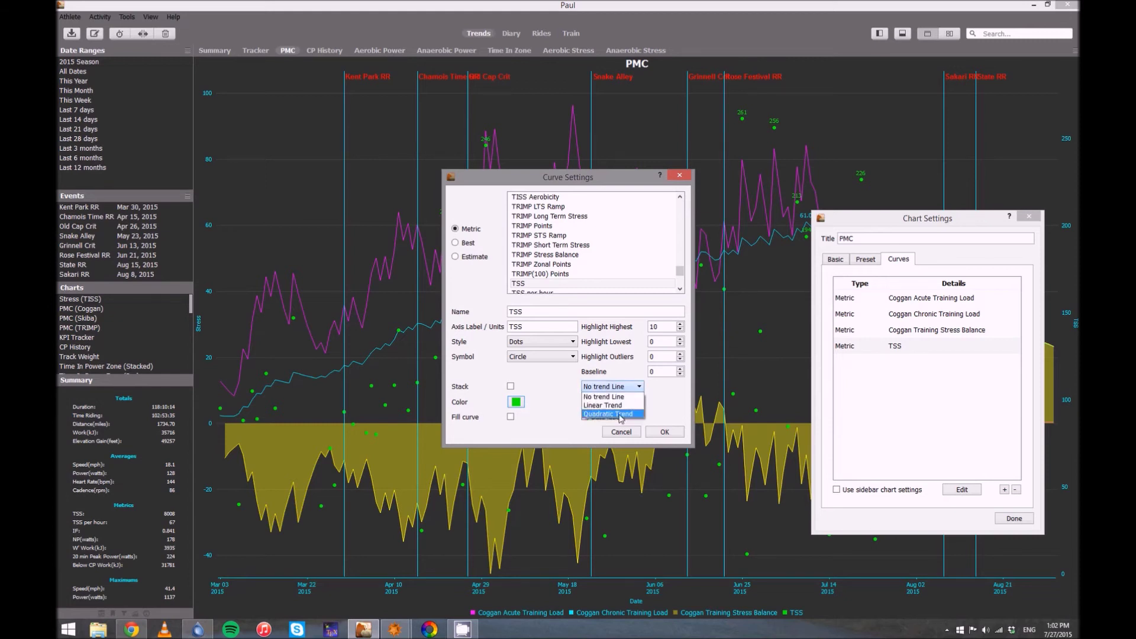
{"action": "left_click", "coordinate": [609, 417]}
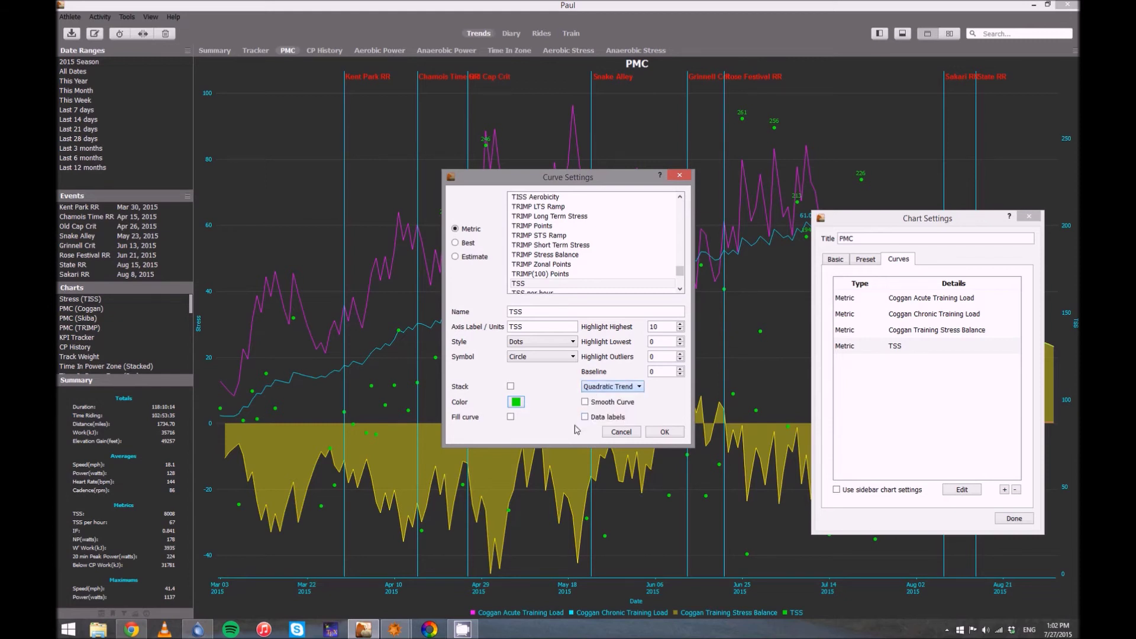
{"action": "left_click", "coordinate": [664, 433]}
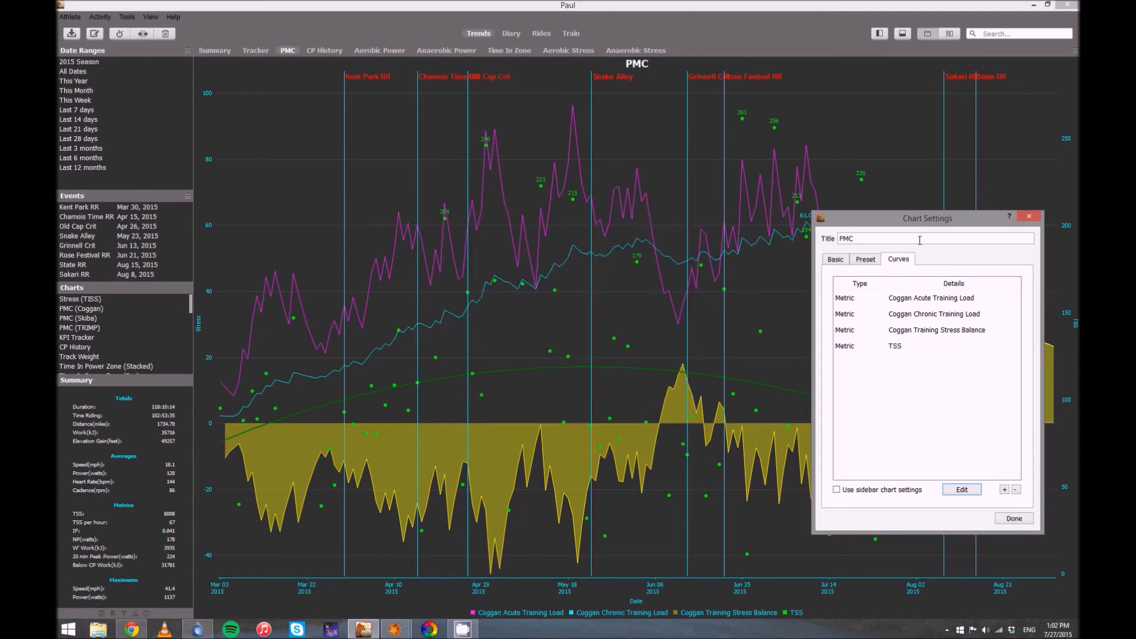
{"action": "left_click", "coordinate": [1014, 518]}
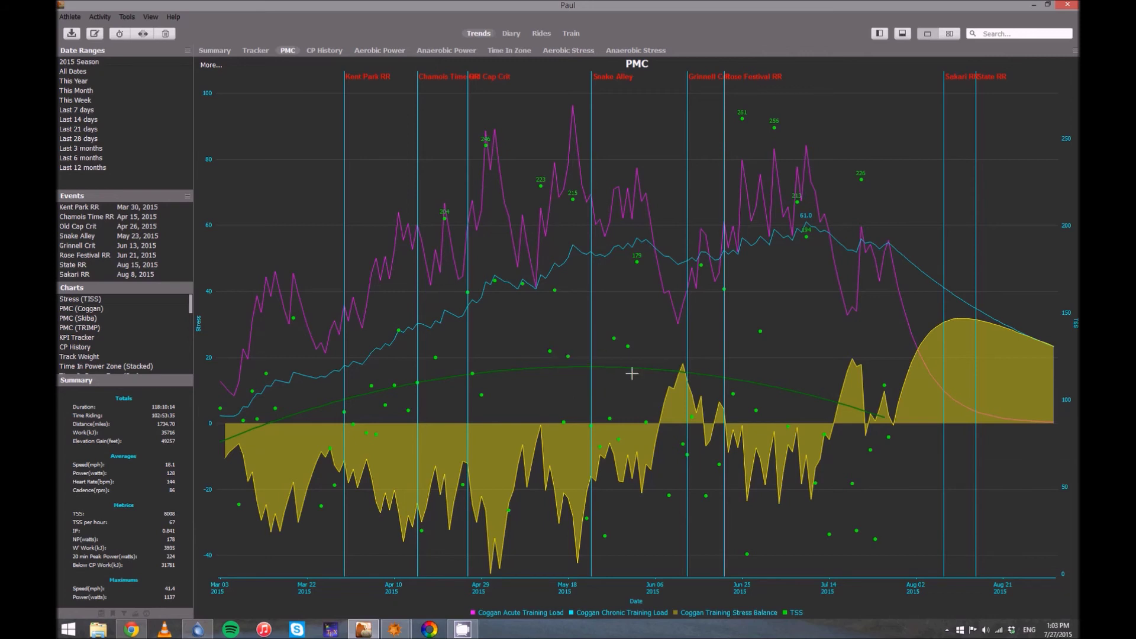
{"action": "mouse_move", "coordinate": [598, 251]}
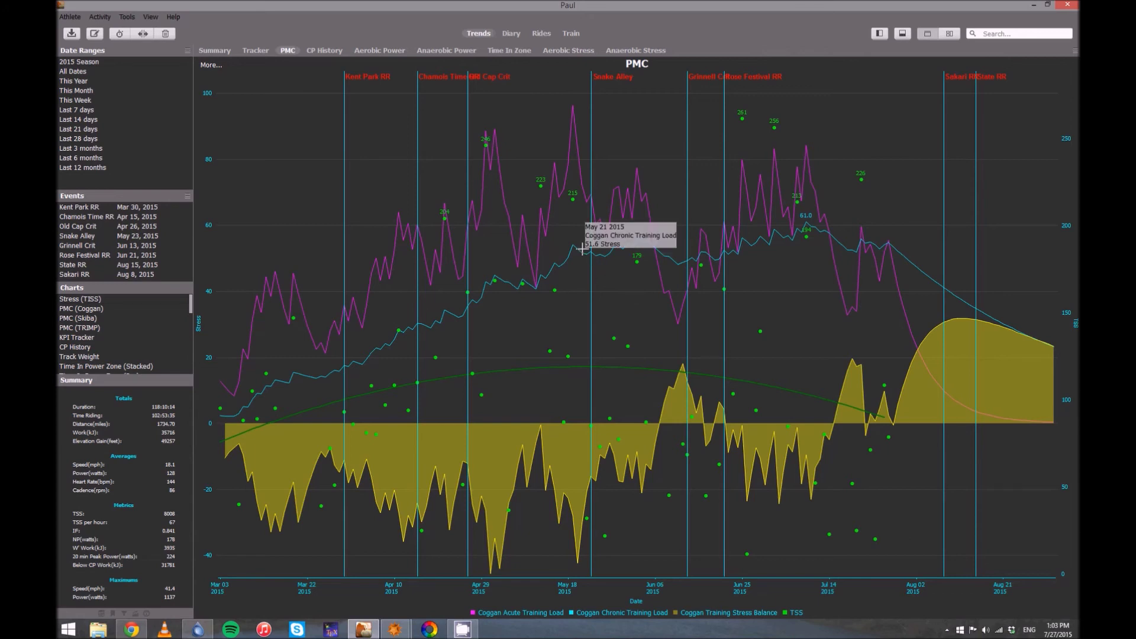
{"action": "mouse_move", "coordinate": [632, 272]}
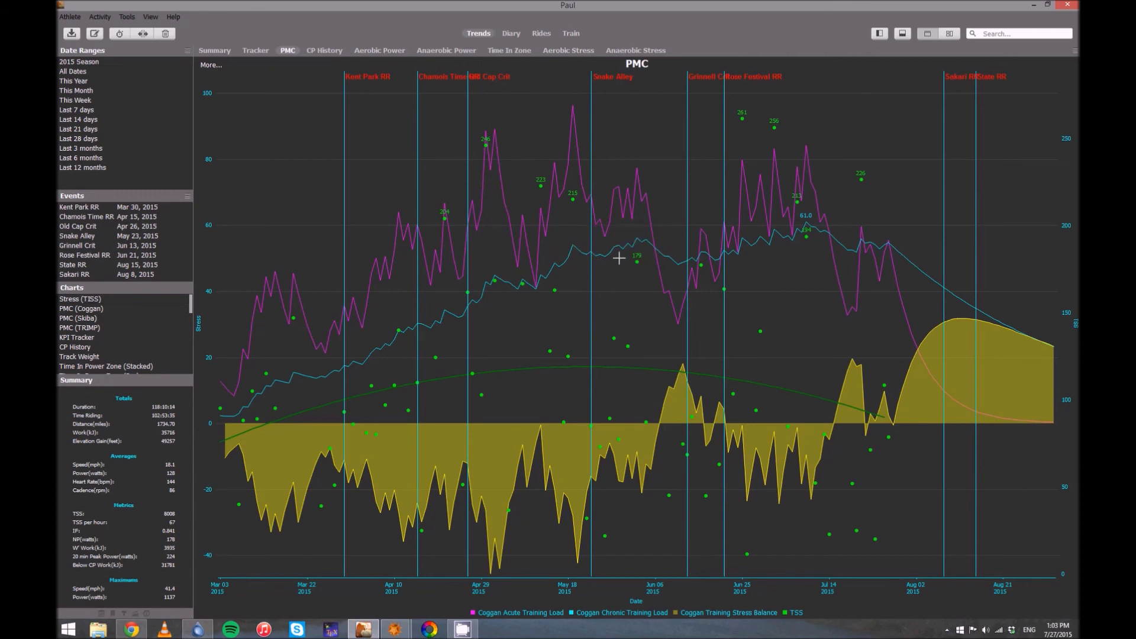
{"action": "mouse_move", "coordinate": [809, 219]}
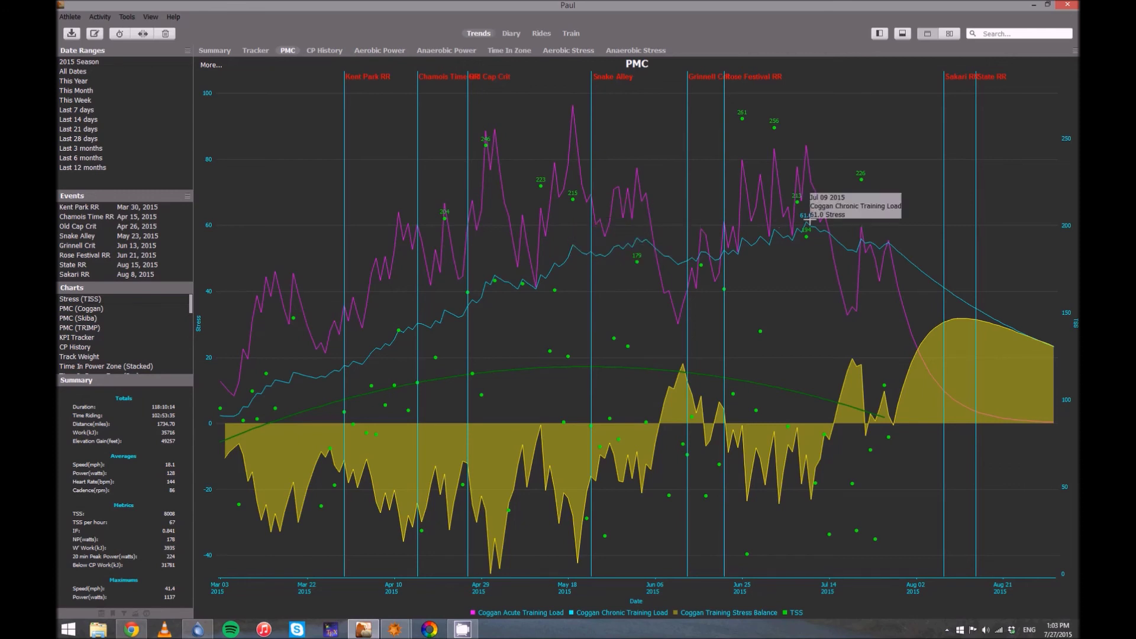
{"action": "mouse_move", "coordinate": [645, 240]}
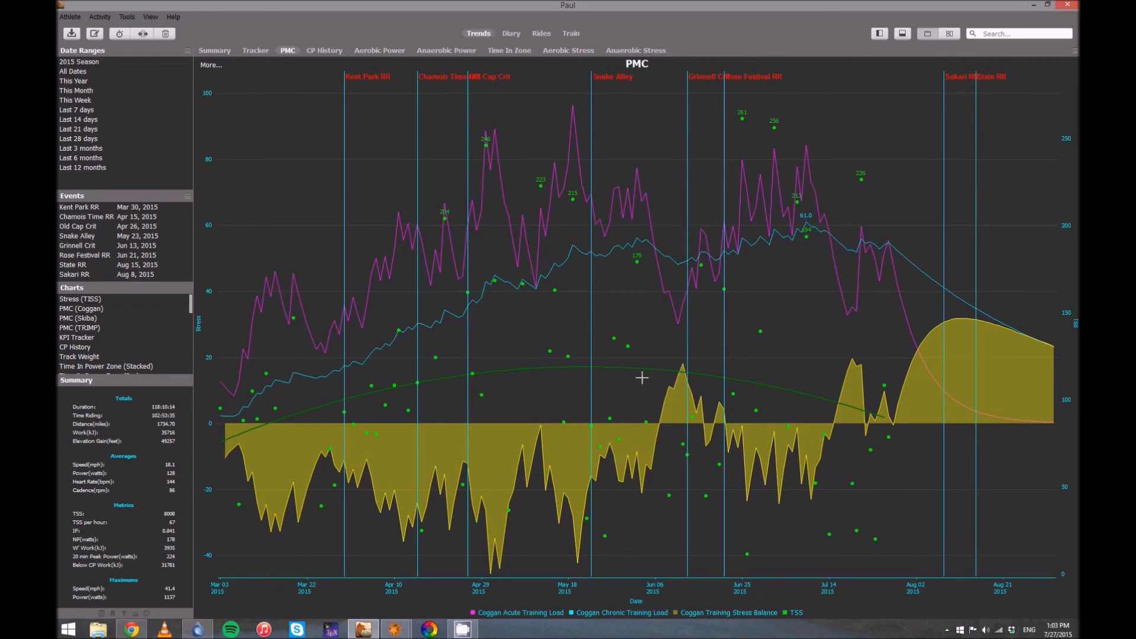
{"action": "mouse_move", "coordinate": [602, 371]}
{"action": "mouse_move", "coordinate": [938, 278]}
{"action": "mouse_move", "coordinate": [858, 231]}
{"action": "mouse_move", "coordinate": [728, 246]}
{"action": "mouse_move", "coordinate": [684, 267]}
{"action": "mouse_move", "coordinate": [789, 240]}
{"action": "mouse_move", "coordinate": [899, 290]}
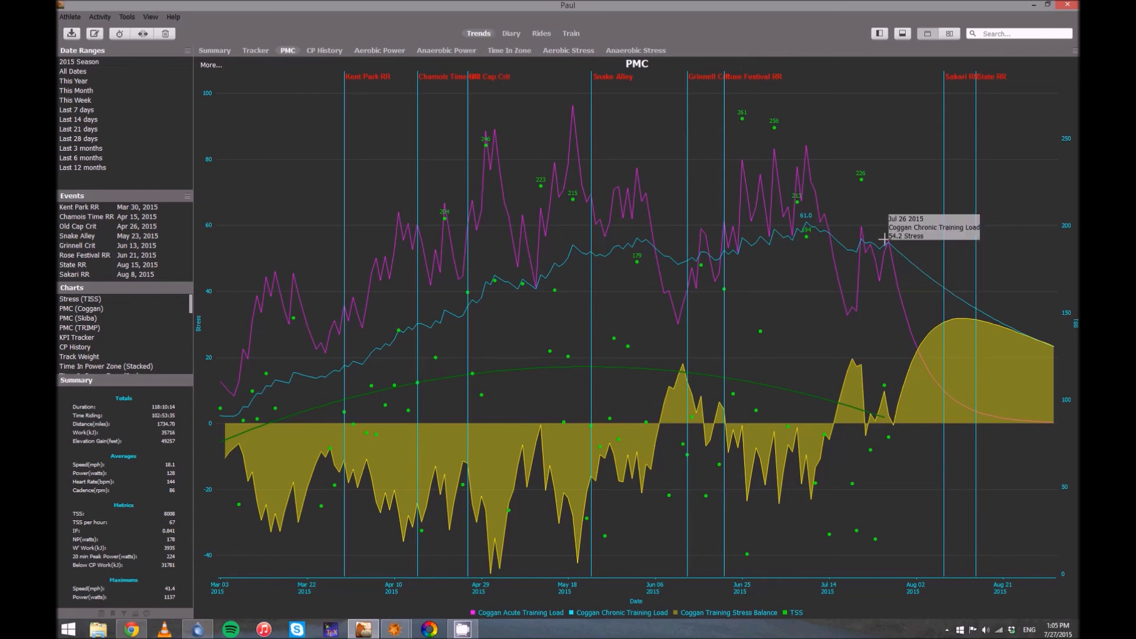